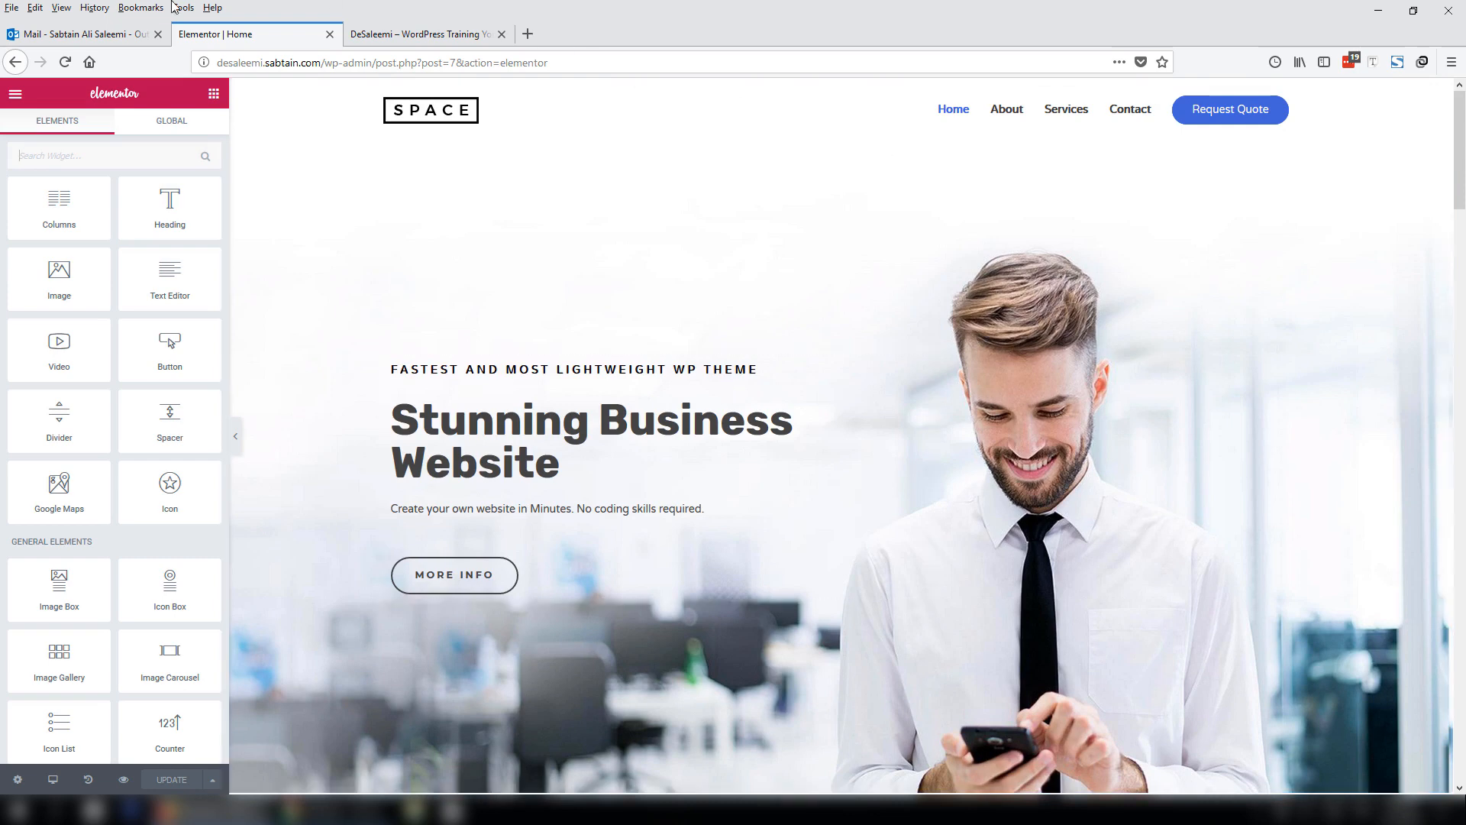
# Exit the Elementor editor of the Home page to the WordPress dashboard
pyautogui.click(15, 97)
pyautogui.click(15, 95)
pyautogui.click(15, 96)
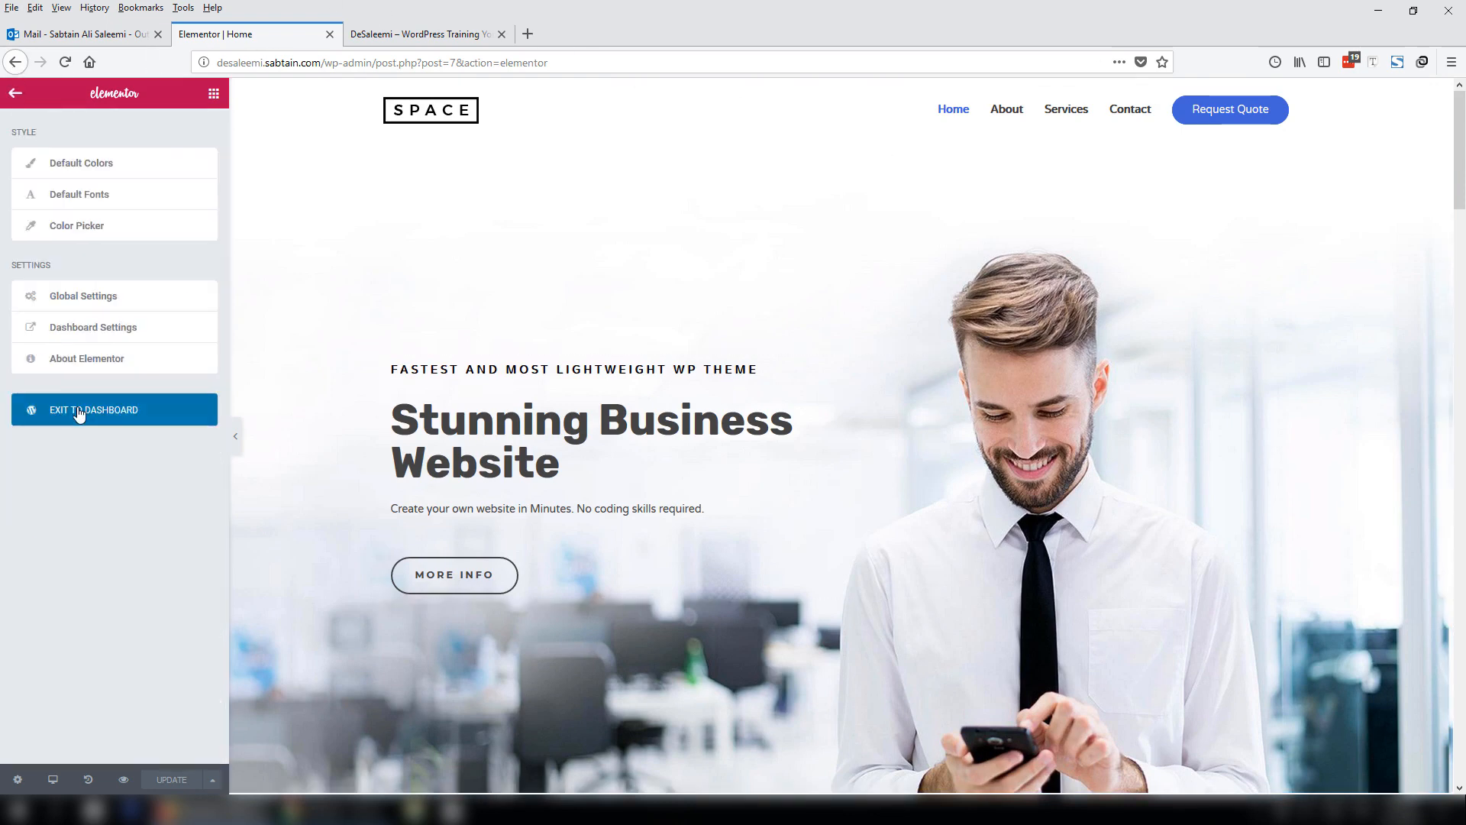
pyautogui.click(79, 412)
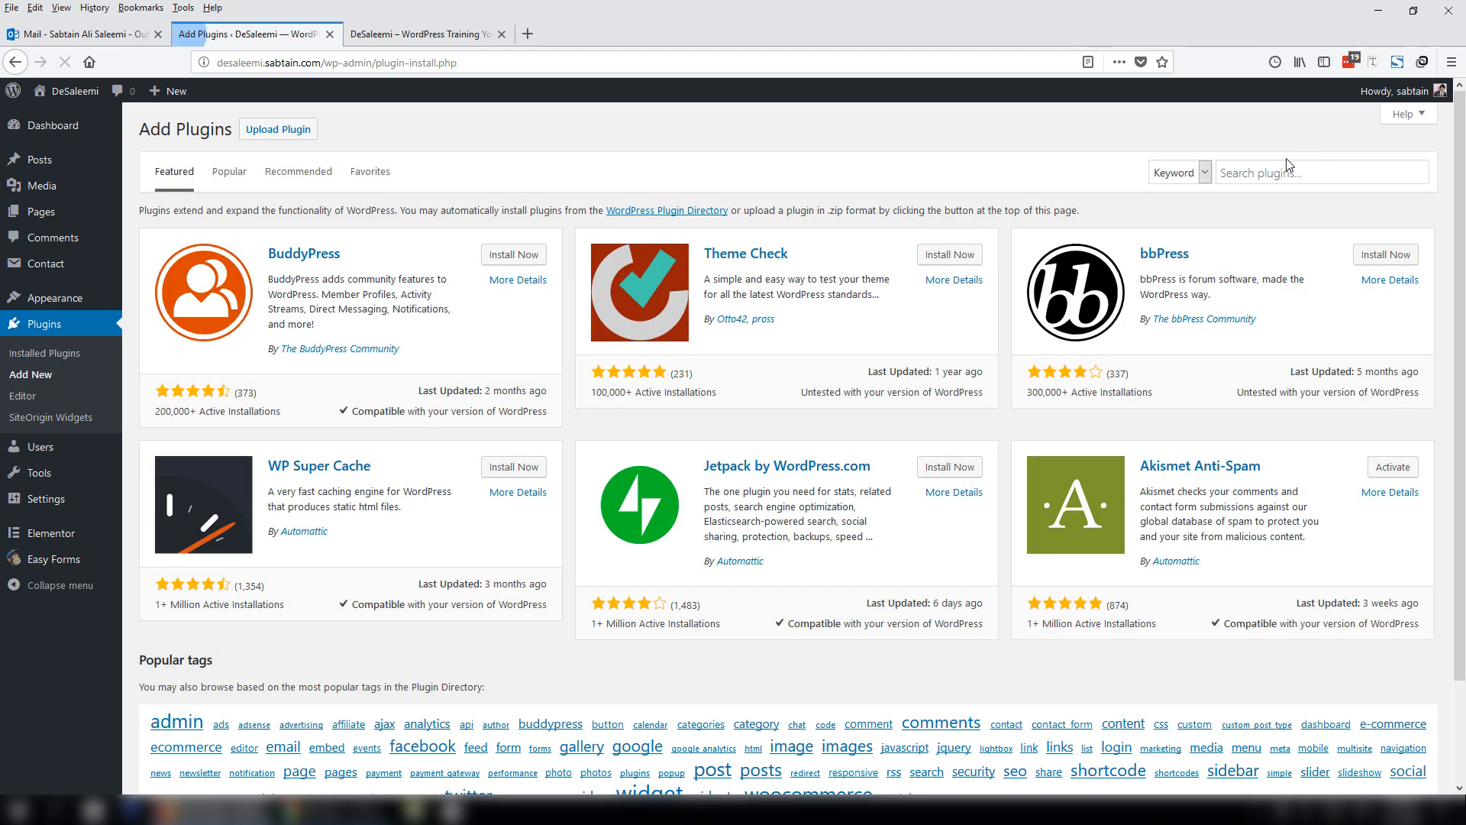
# Search the plugin directory for "duplicate" and install the Duplicate Post plugin that has 1+ million active installations
pyautogui.click(1266, 175)
pyautogui.write('duplicate')
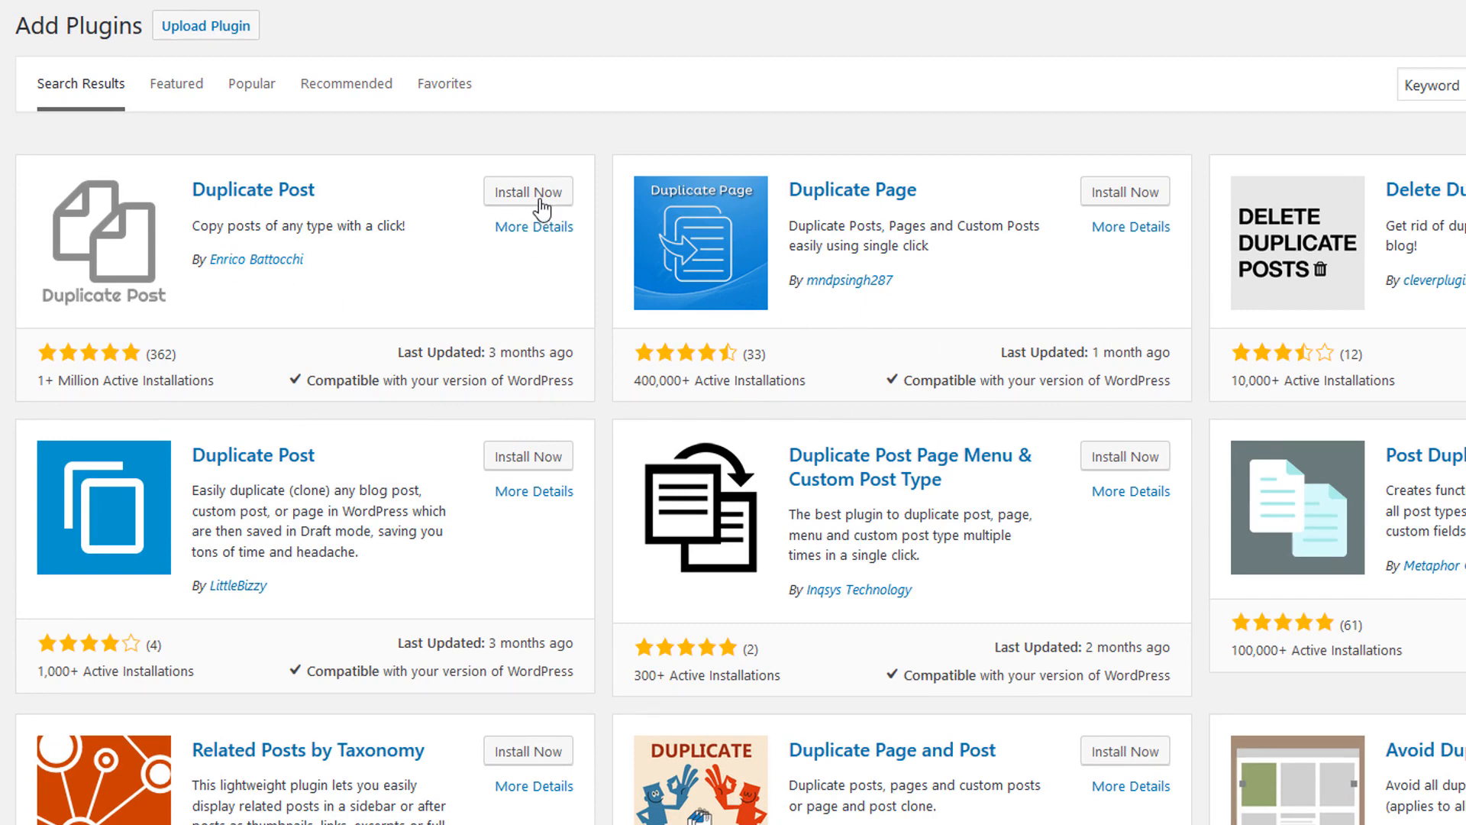
pyautogui.click(542, 206)
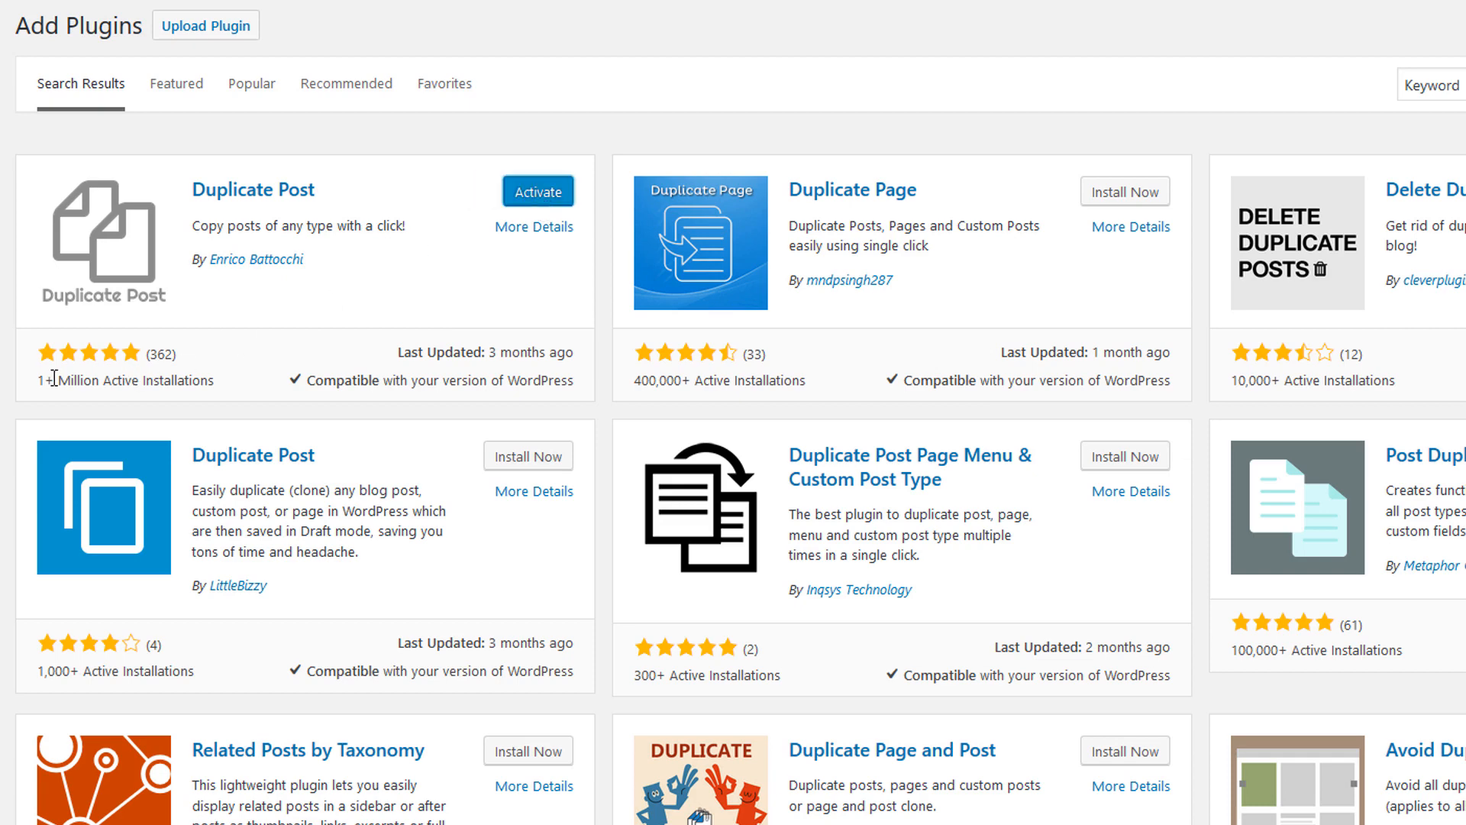
# Compare the active installation figures of Duplicate Post and Duplicate Page, and activate the installed Duplicate Post plugin
pyautogui.moveTo(36, 385); pyautogui.dragTo(239, 383)
pyautogui.click(49, 385)
pyautogui.moveTo(638, 382); pyautogui.dragTo(806, 382)
pyautogui.click(724, 318)
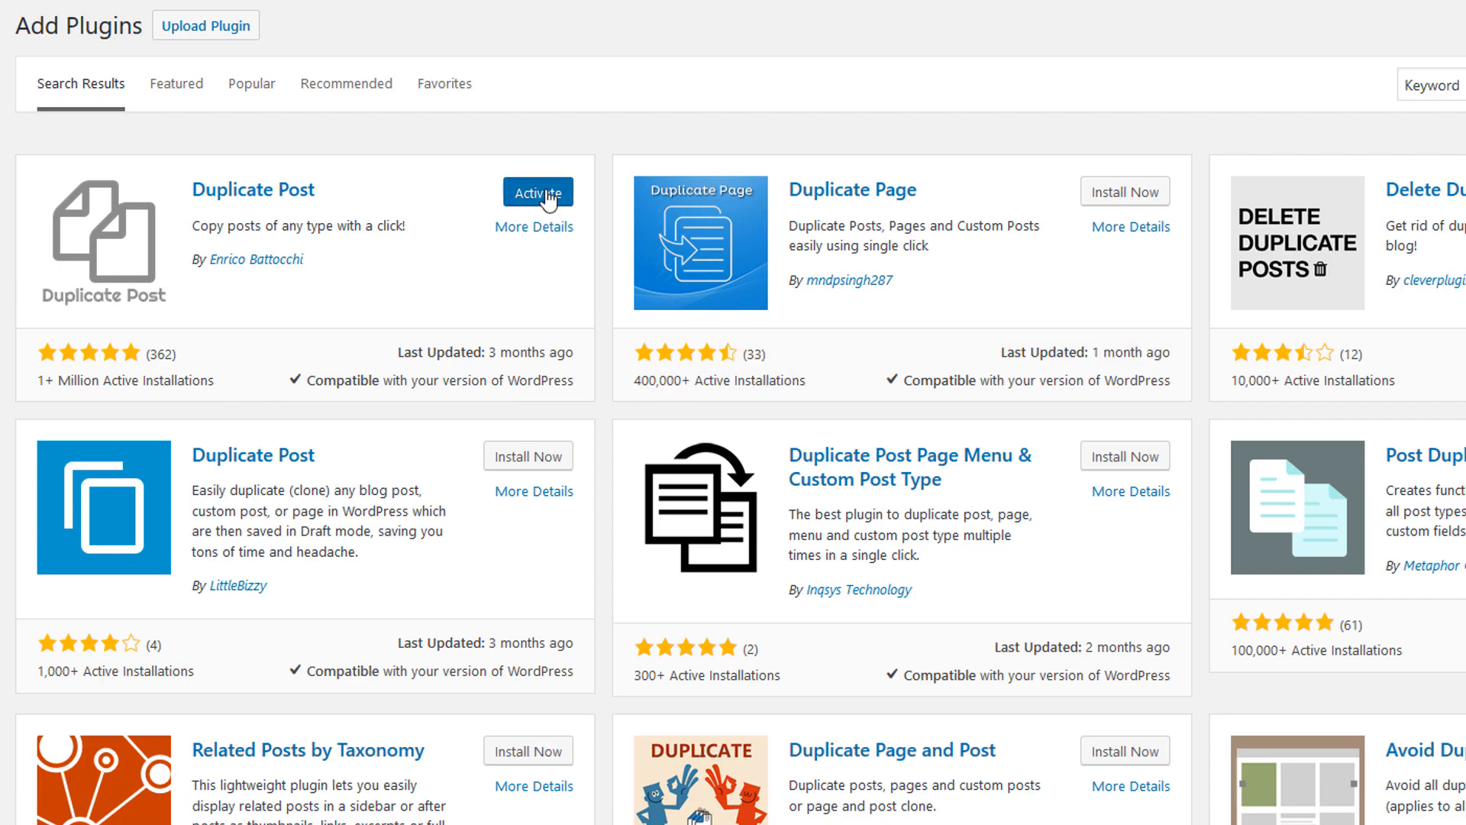
pyautogui.click(548, 194)
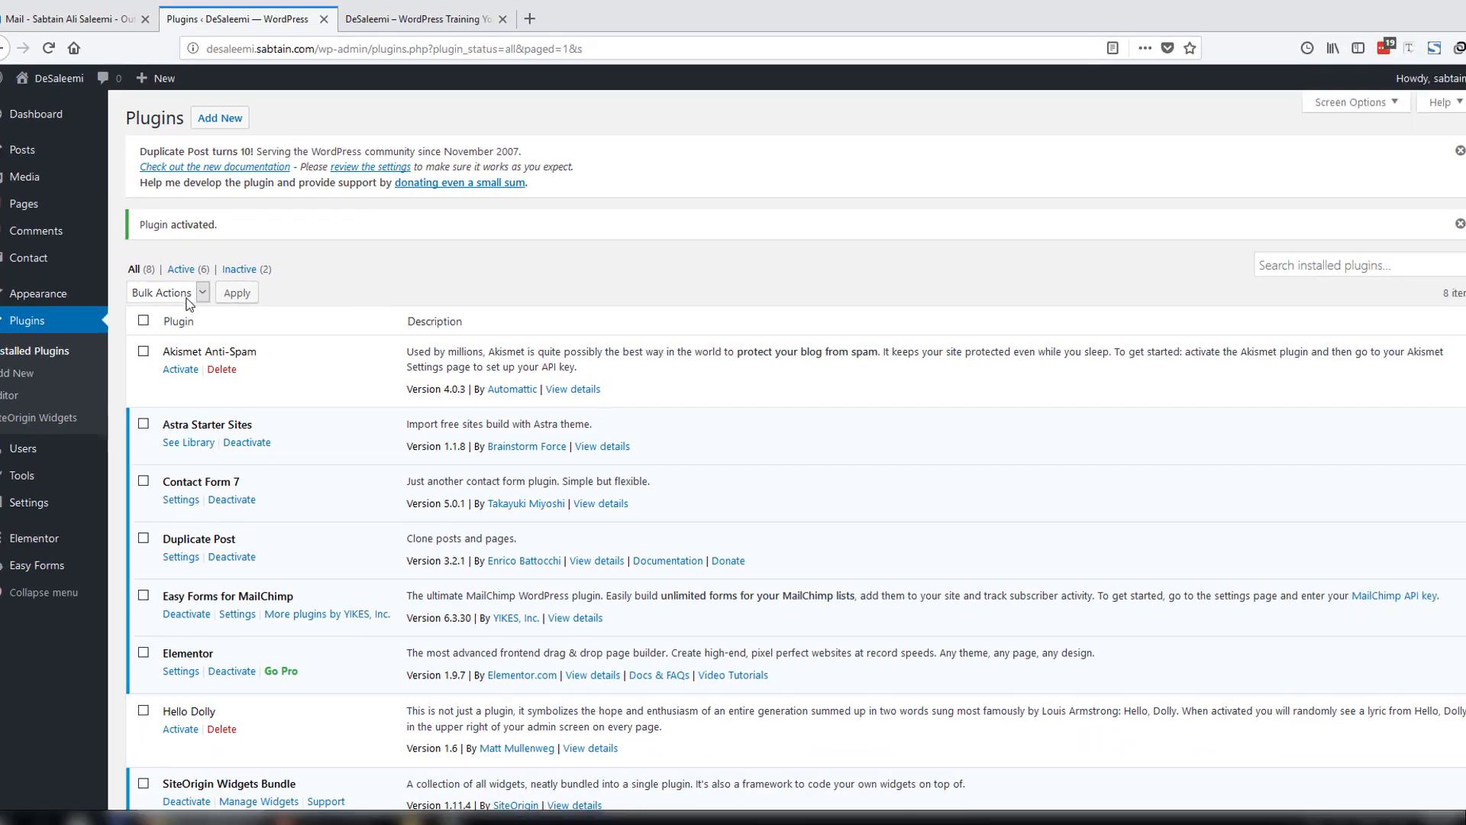
# Open the Duplicate Post settings and review the elements to copy and the explanations of the title prefix and suffix
pyautogui.moveTo(32, 498)
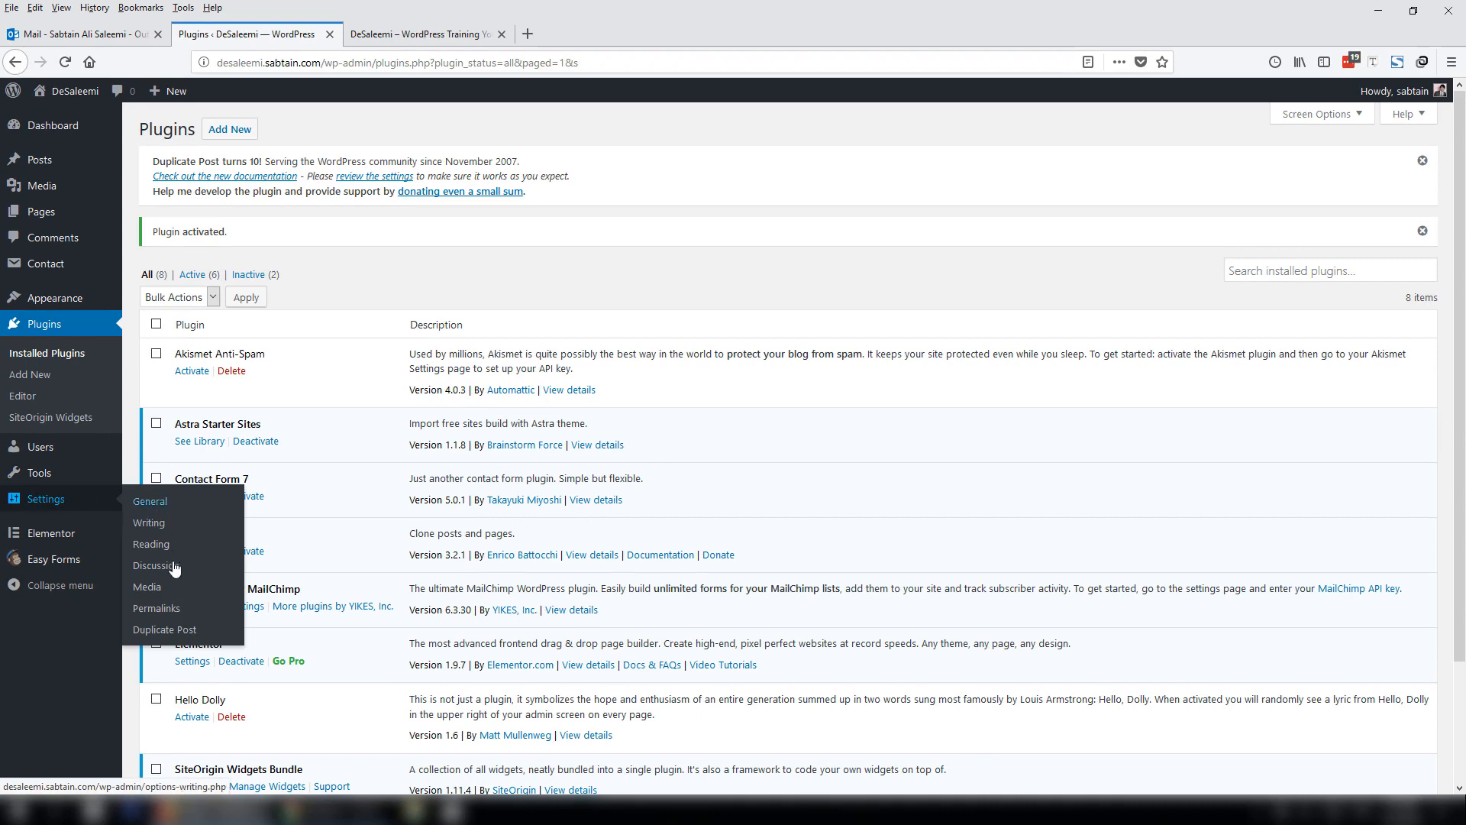
pyautogui.click(164, 629)
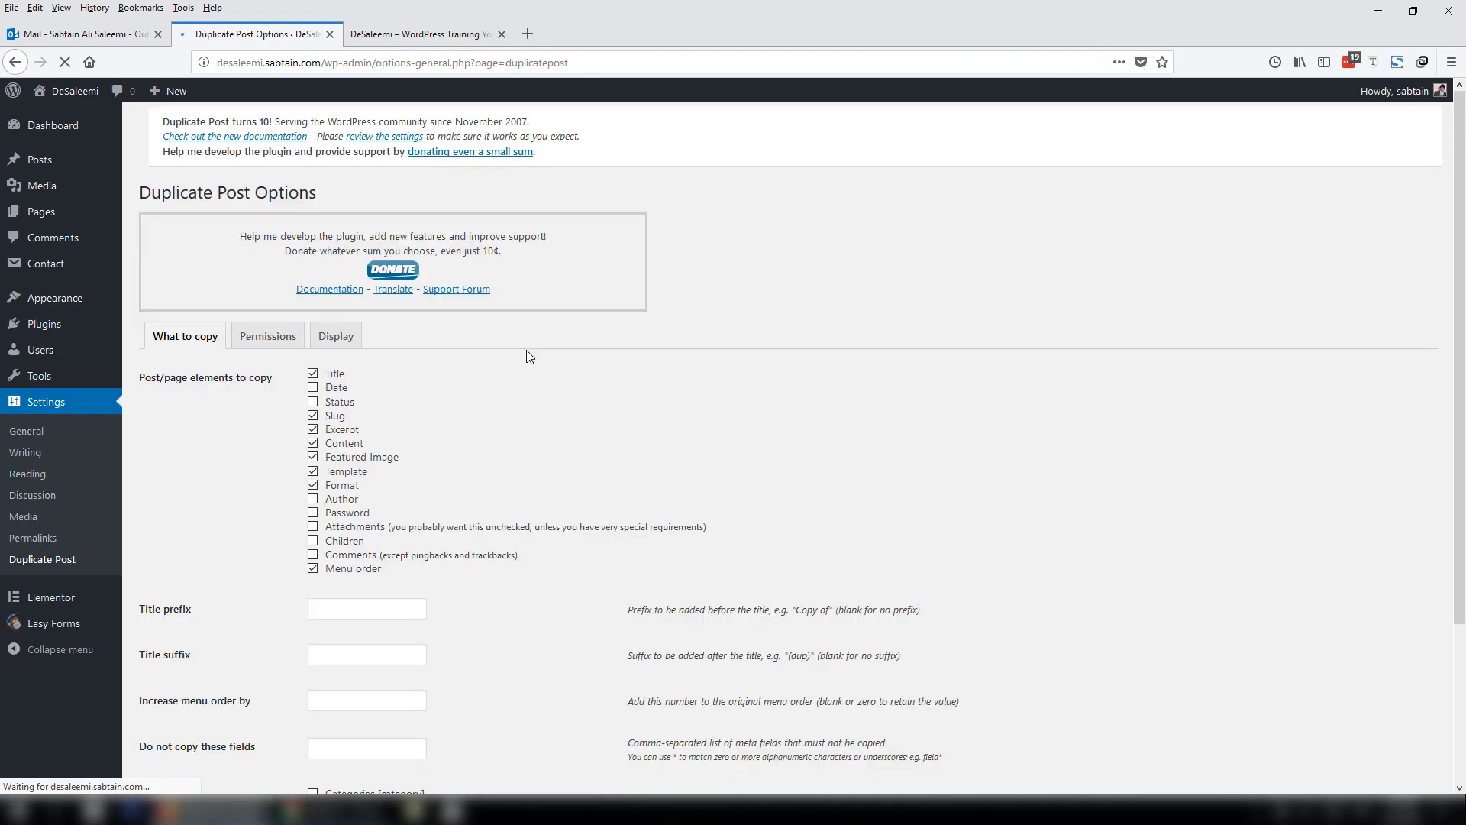
pyautogui.scroll(-4, 1462, 443)
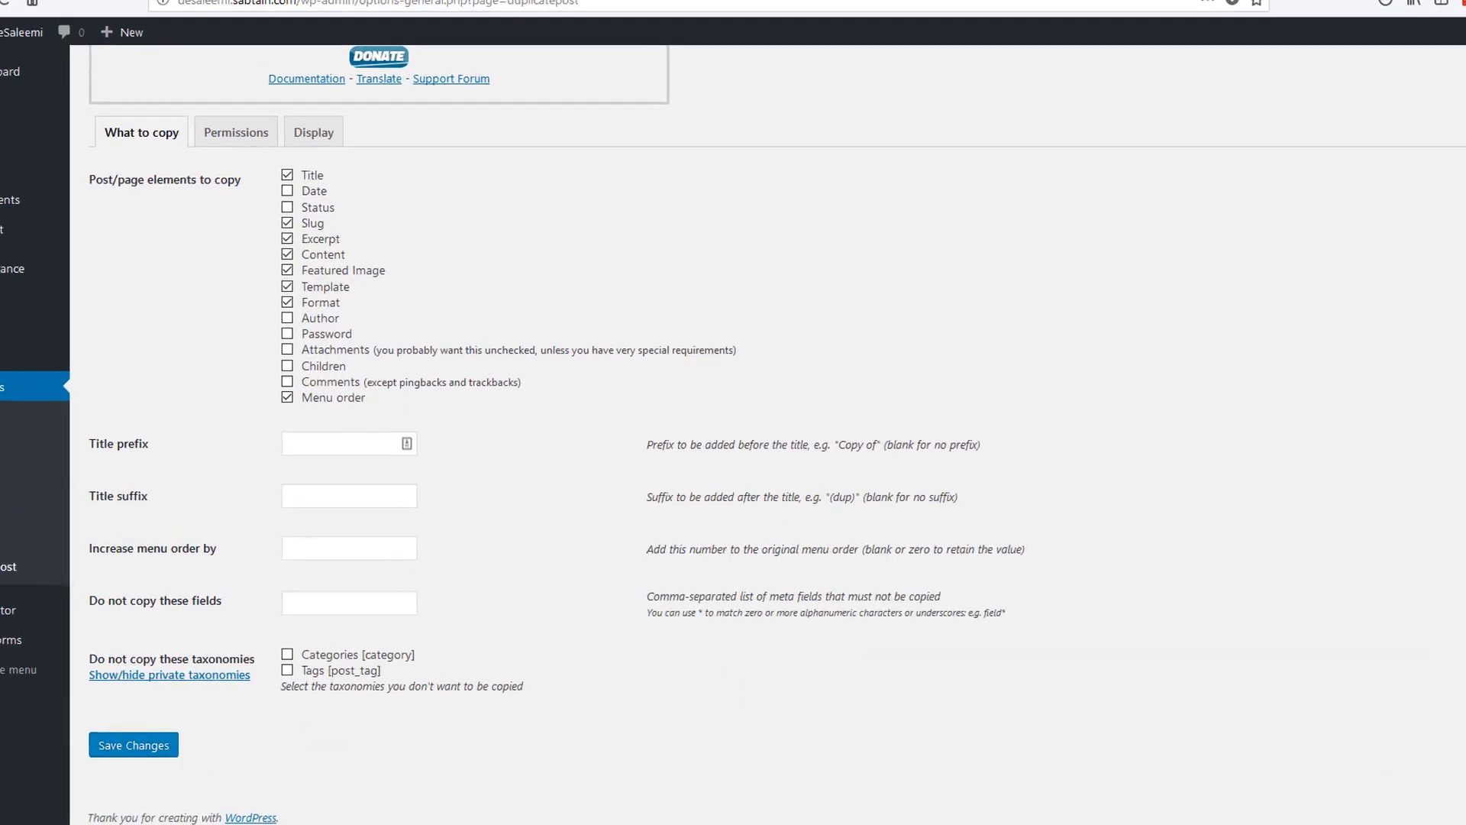
pyautogui.scroll(3, 1462, 442)
pyautogui.scroll(-2, 393, 226)
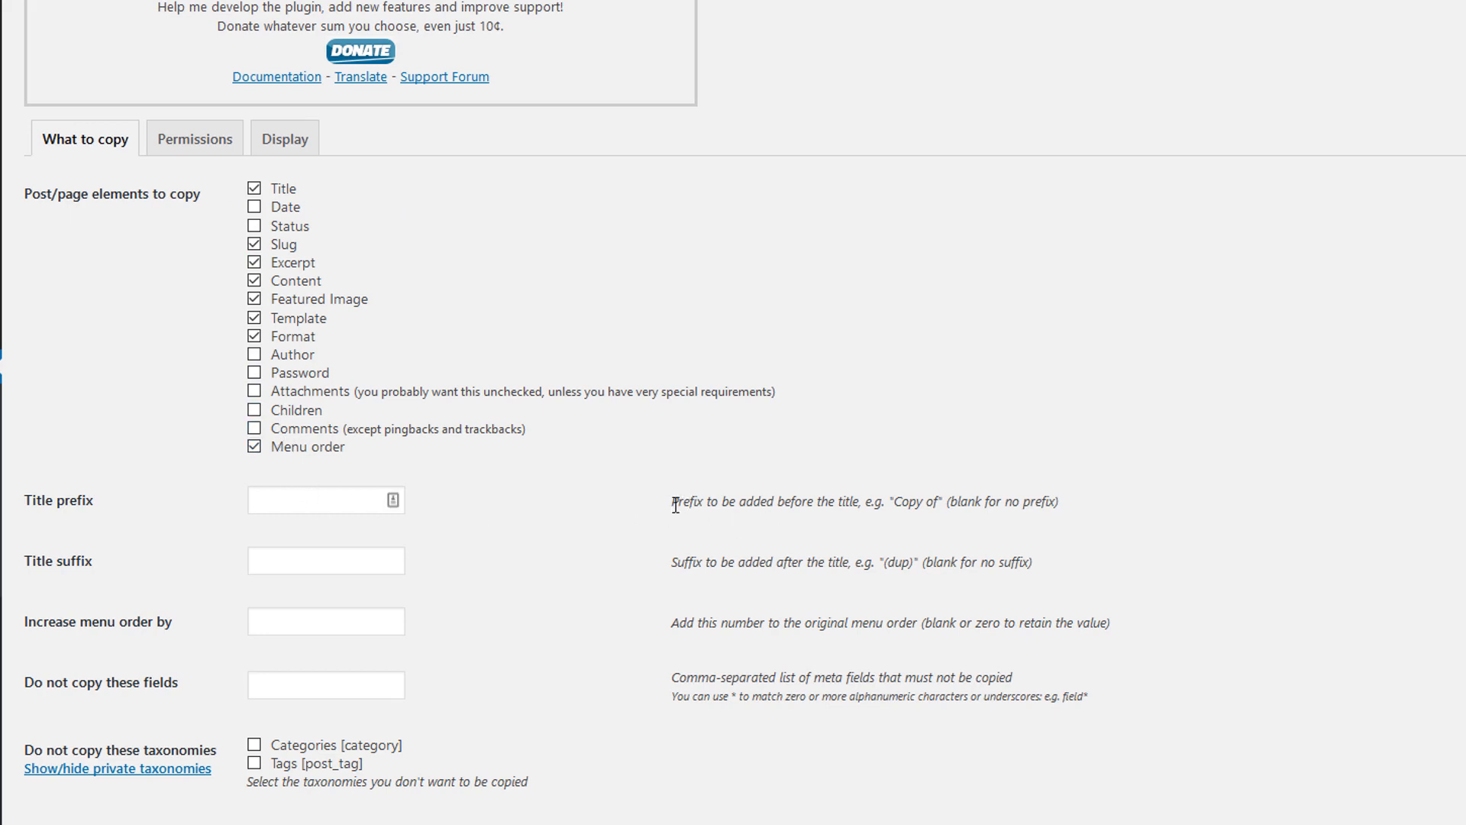
pyautogui.moveTo(673, 502); pyautogui.dragTo(1073, 511)
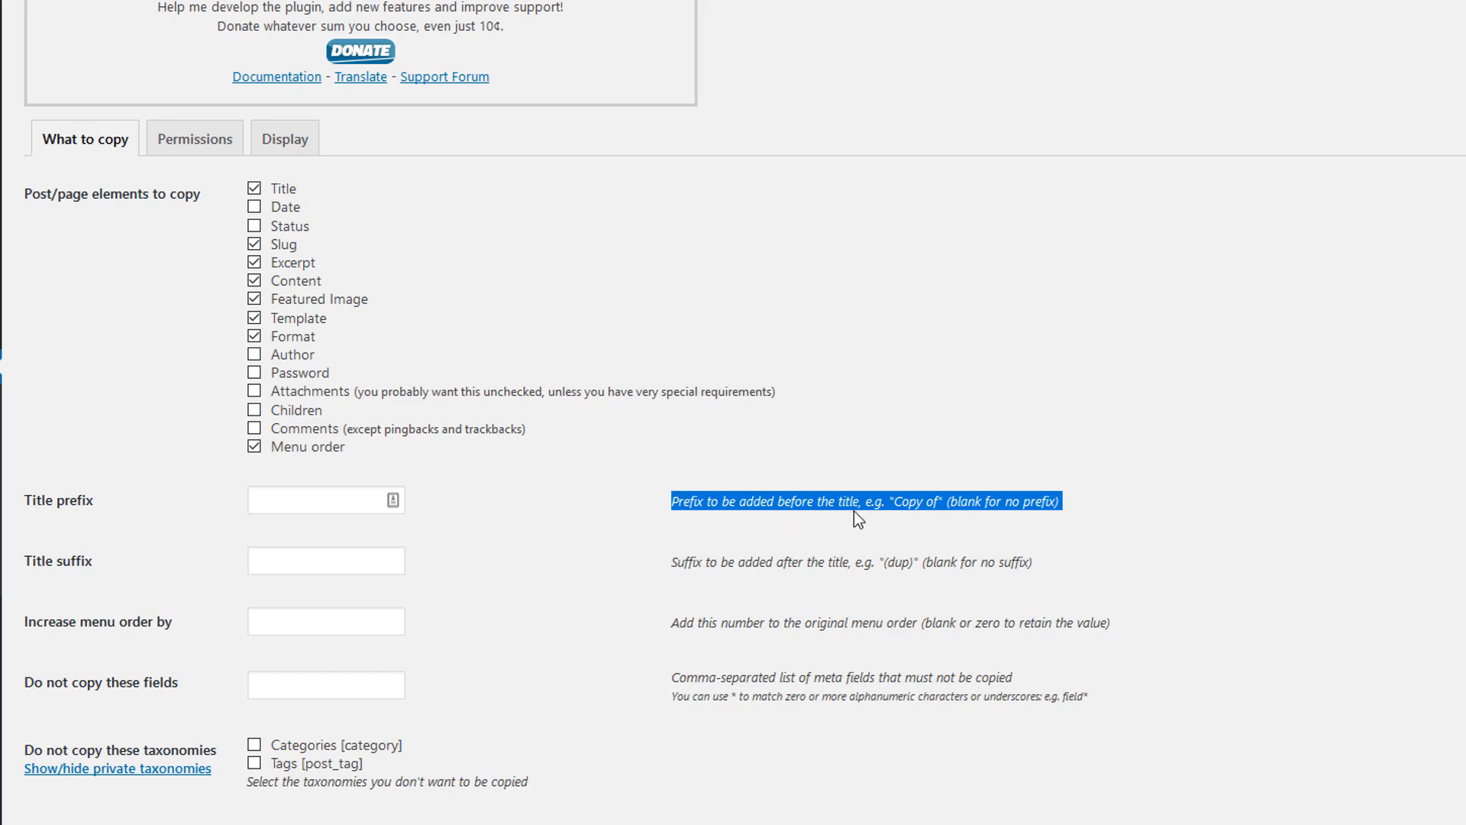
pyautogui.moveTo(894, 504); pyautogui.dragTo(1047, 505)
pyautogui.click(1040, 512)
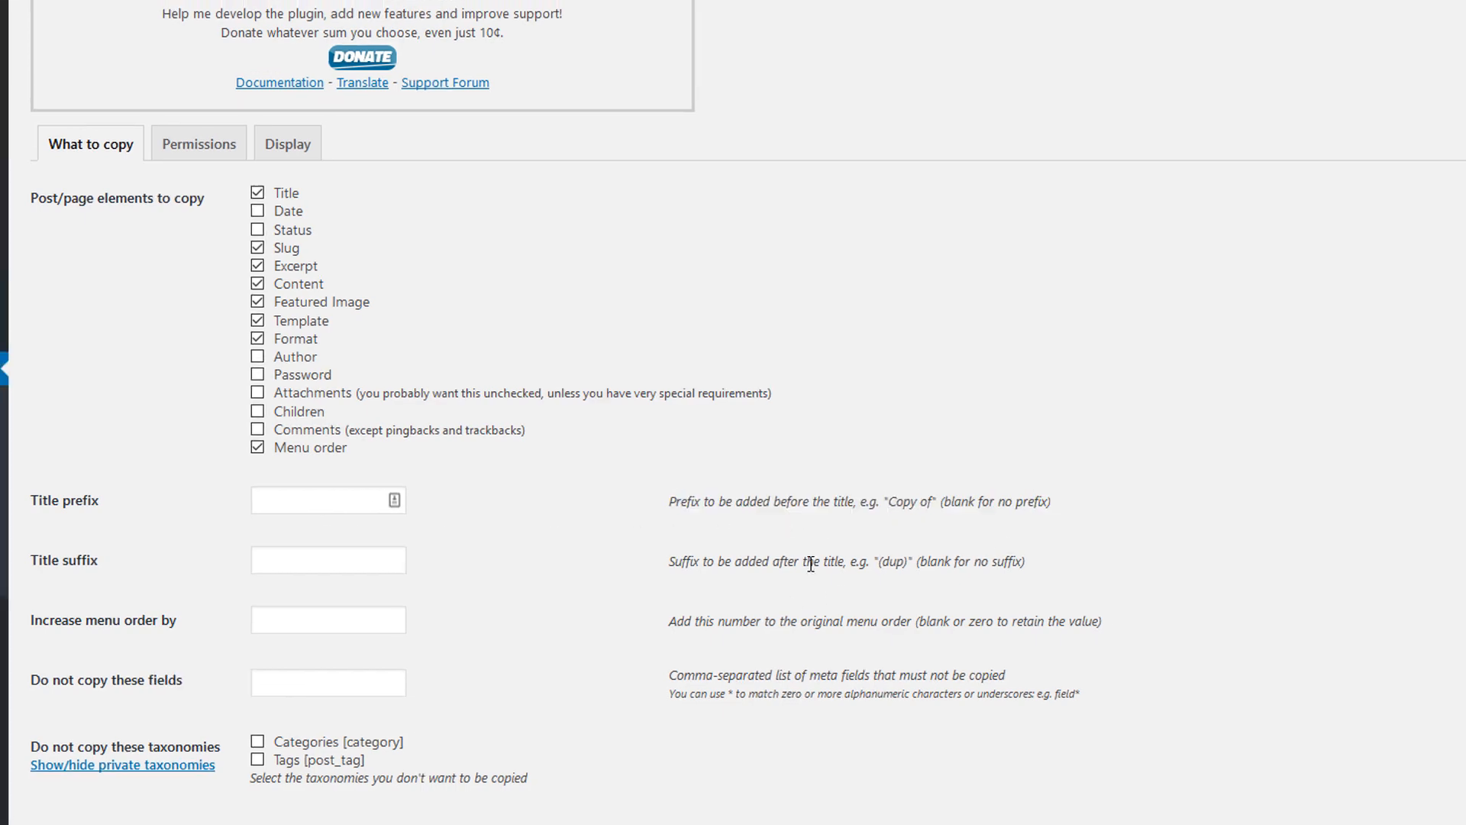
pyautogui.moveTo(811, 563); pyautogui.dragTo(804, 565)
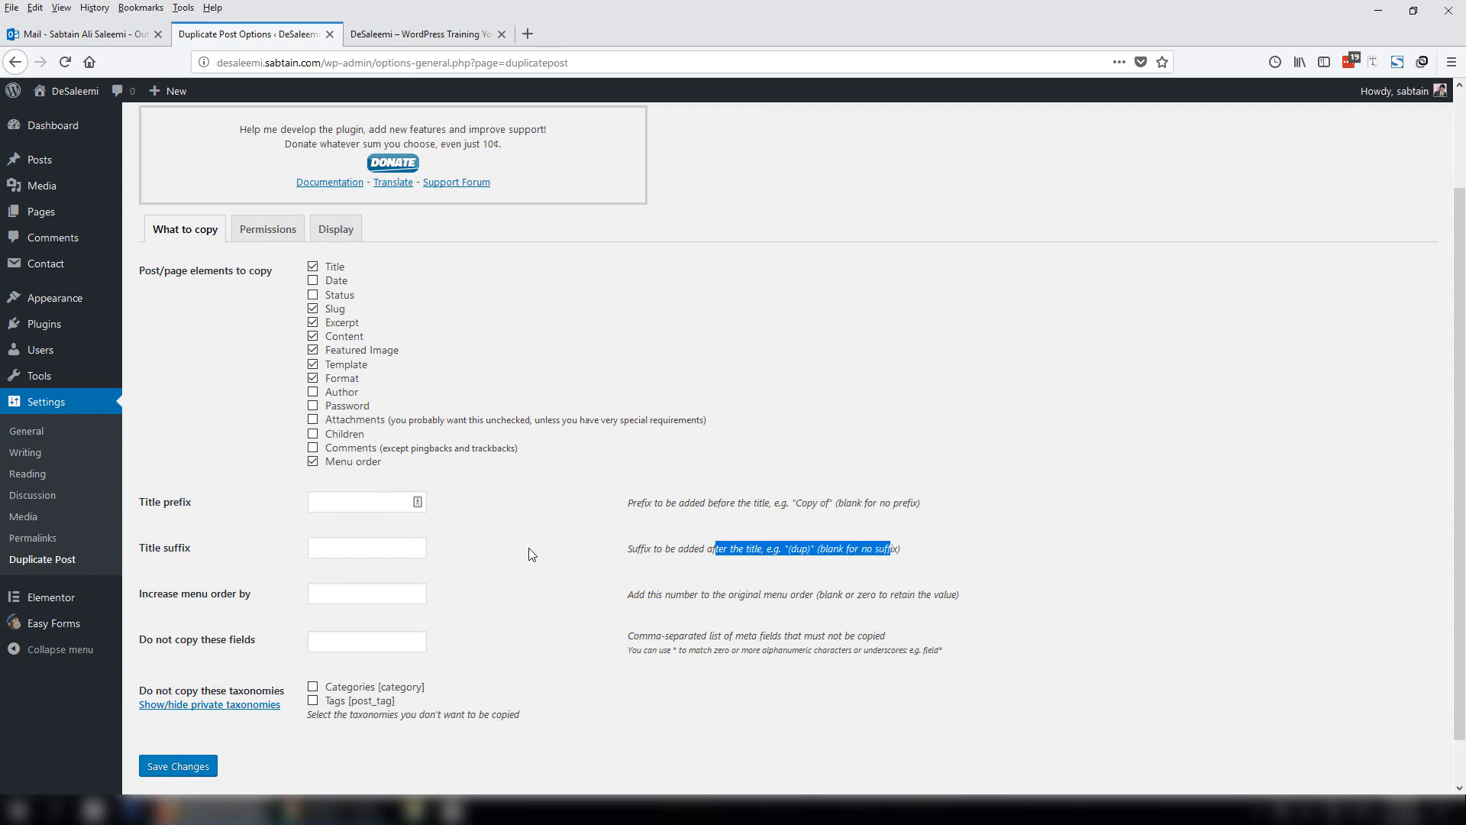
pyautogui.scroll(2, 532, 554)
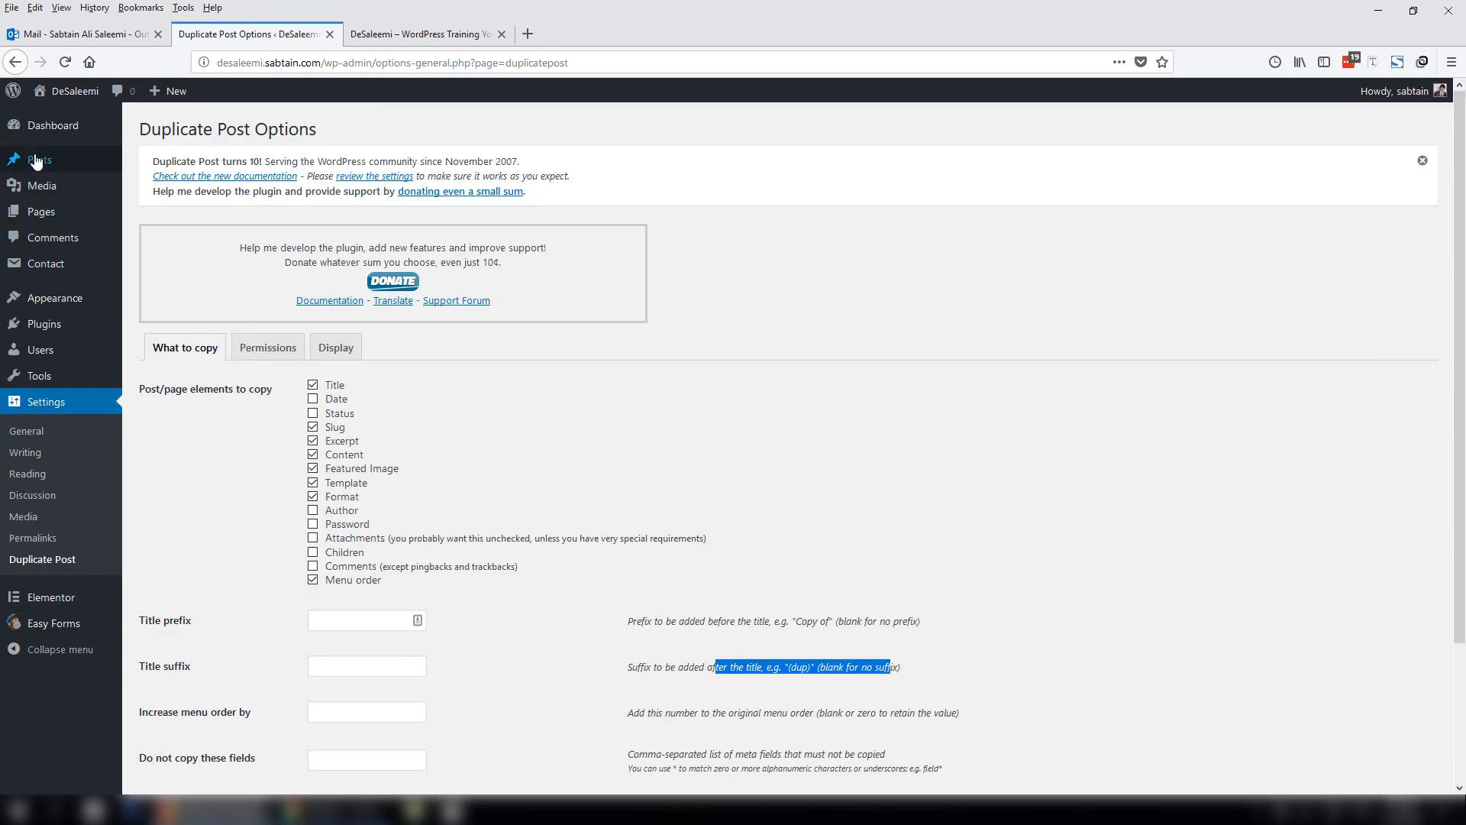
# Clone the Home front page from the list of pages
pyautogui.click(52, 221)
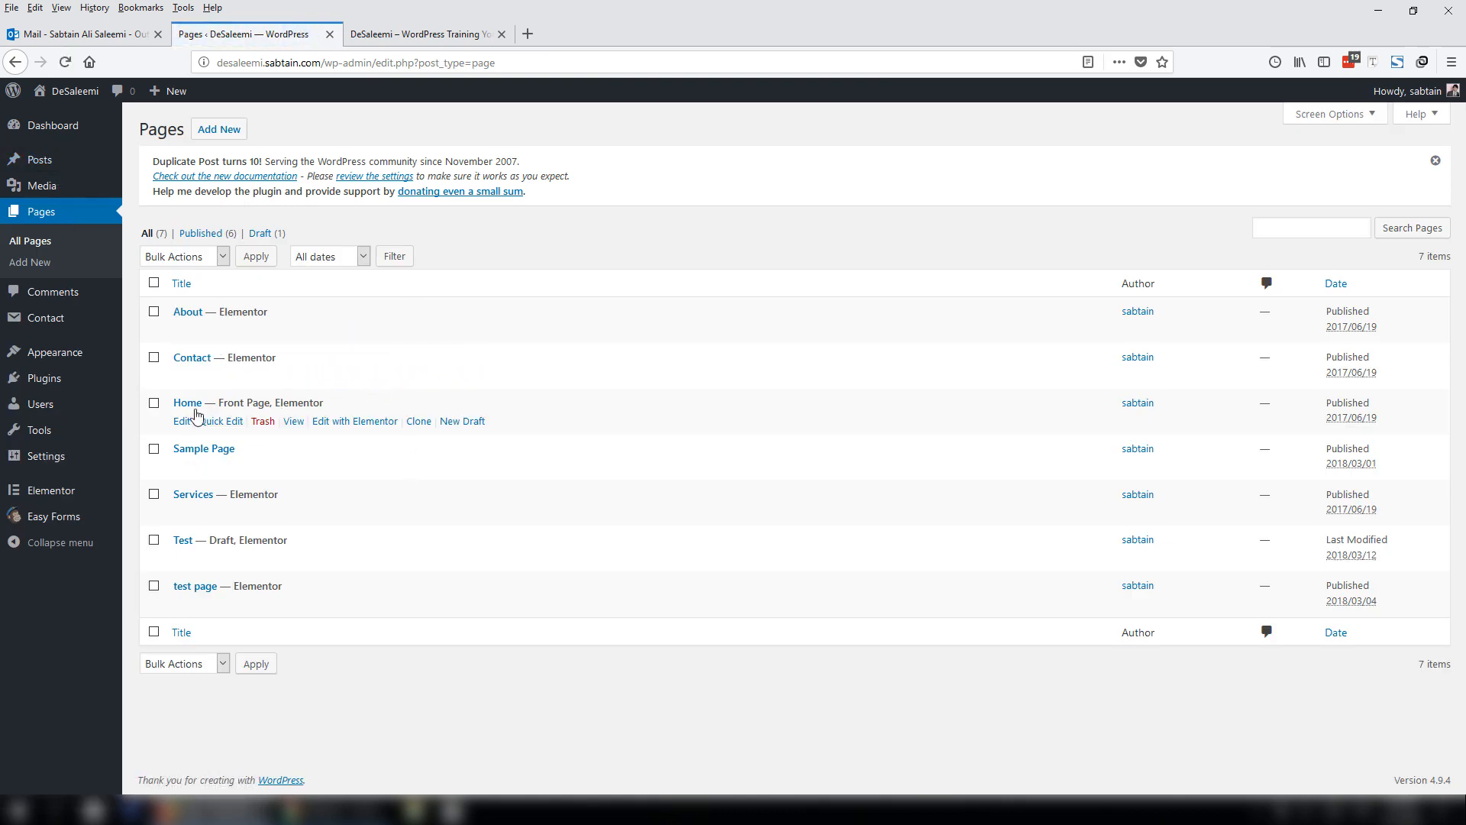
pyautogui.click(423, 426)
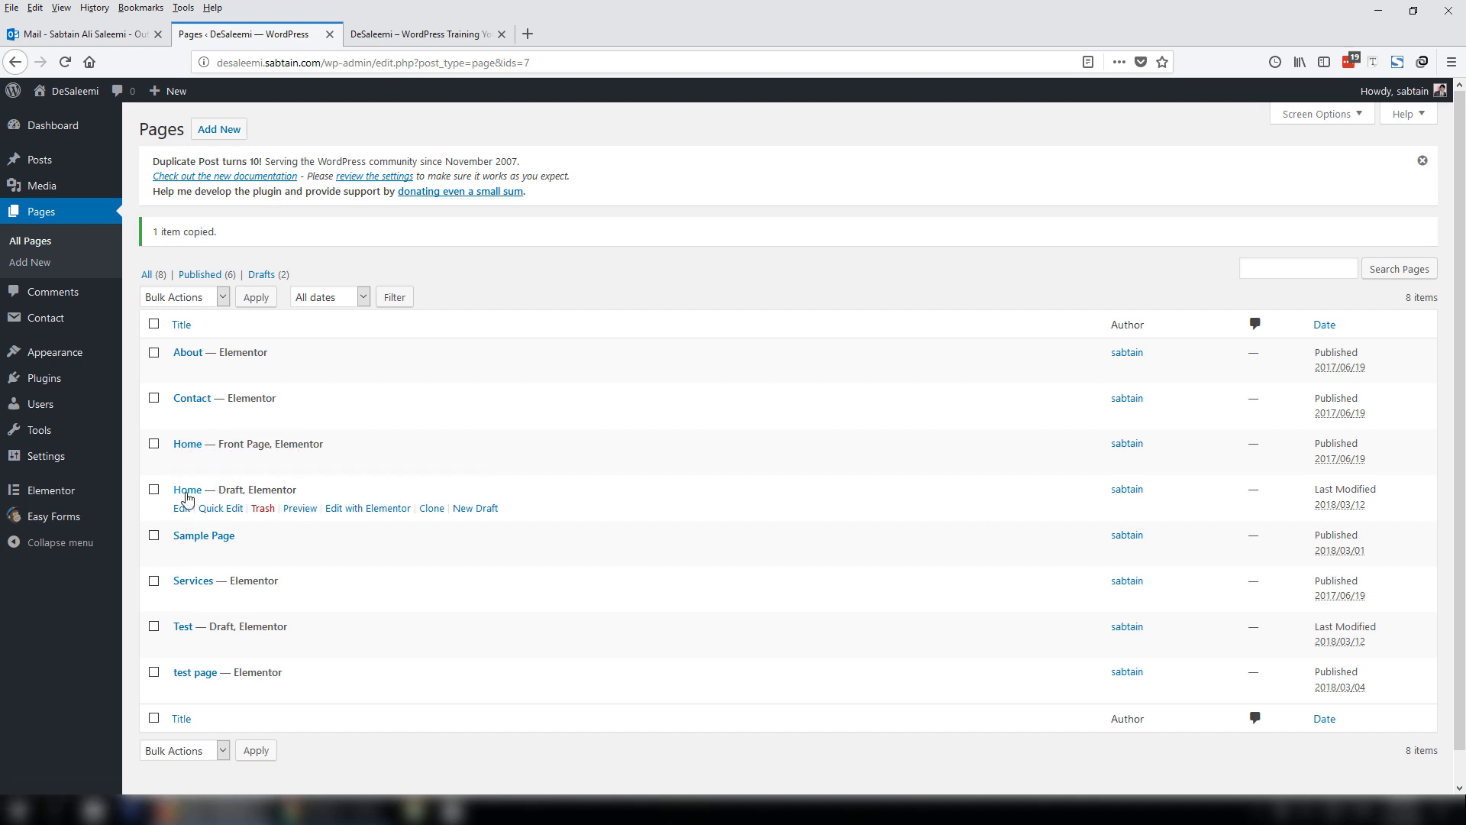
pyautogui.moveTo(220, 489); pyautogui.dragTo(296, 489)
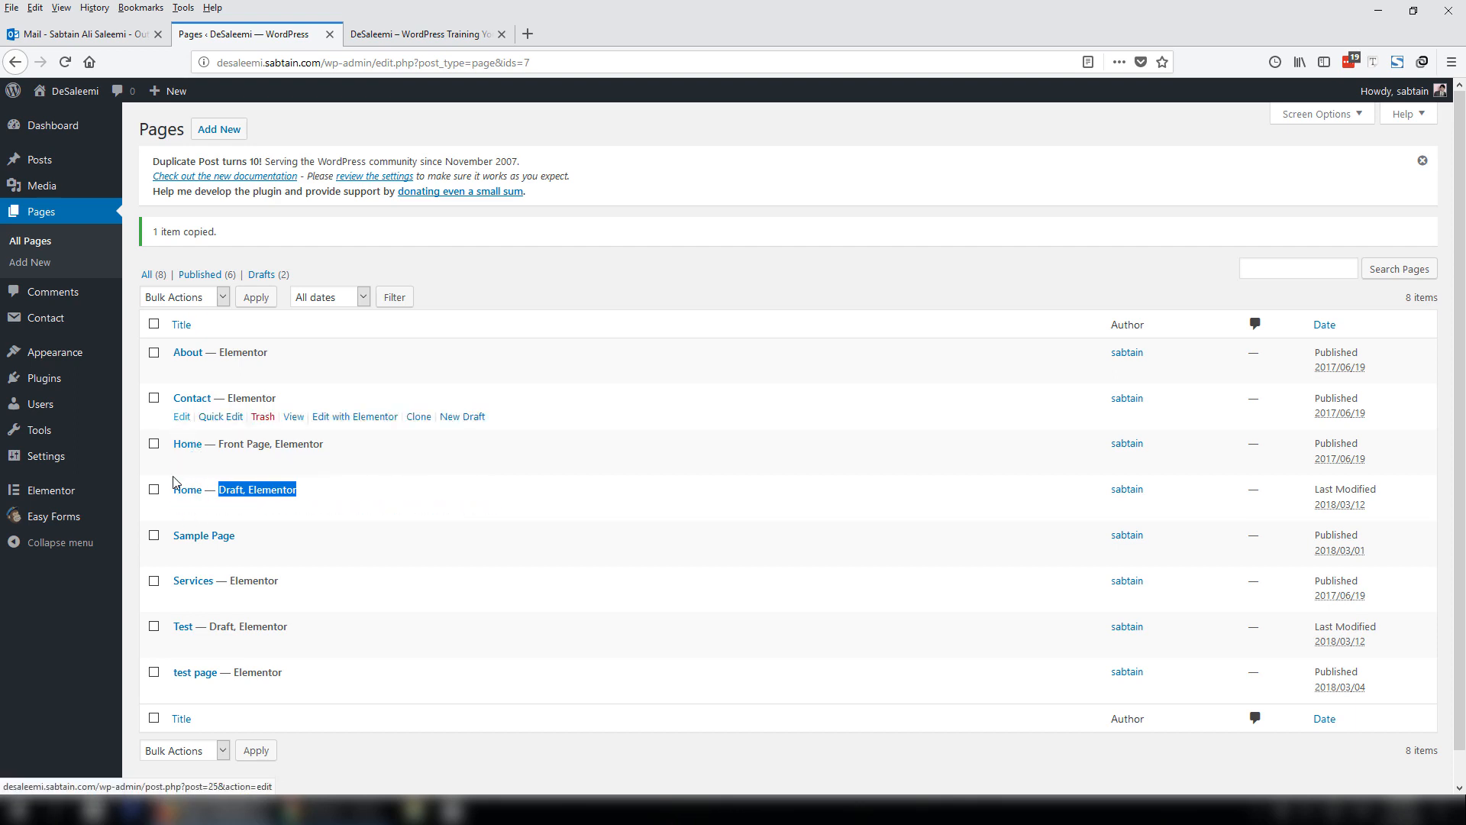
# Open the Duplicate Post settings in a new browser tab, set the title prefix to "copy-" and save the changes
pyautogui.moveTo(76, 457)
pyautogui.rightClick(159, 585)
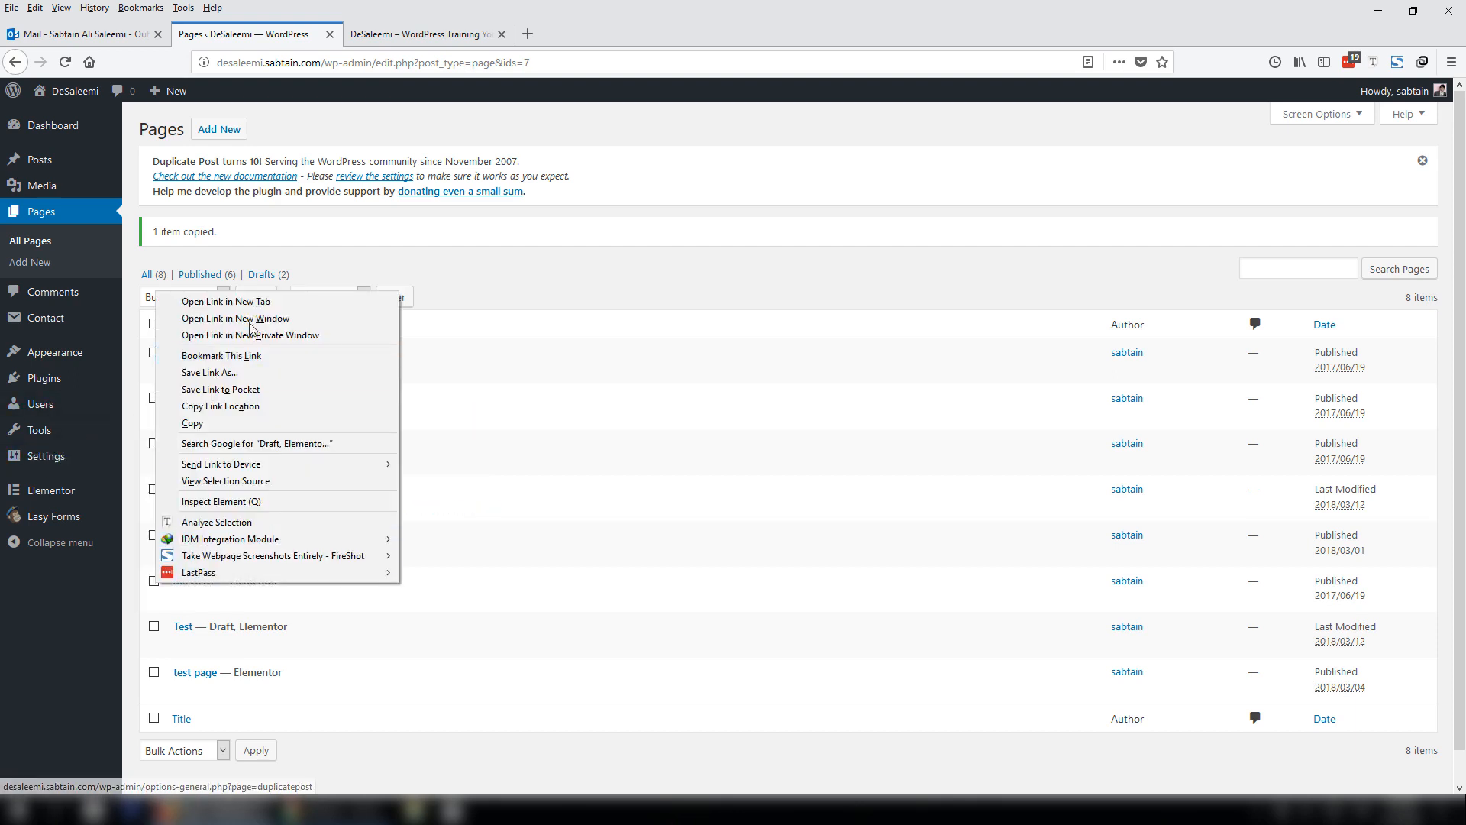
pyautogui.click(256, 302)
pyautogui.click(394, 42)
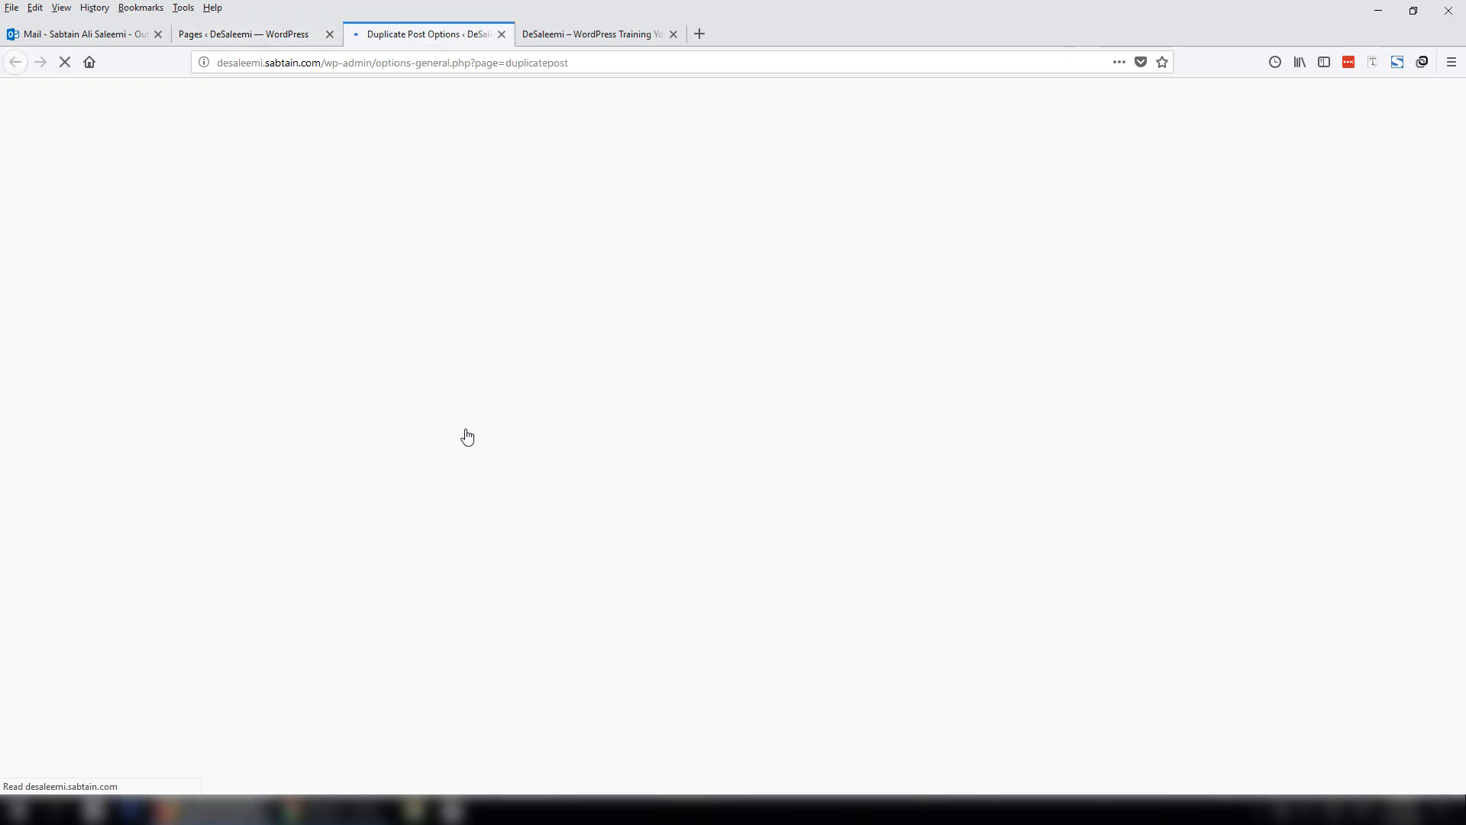
pyautogui.scroll(-3, 471, 533)
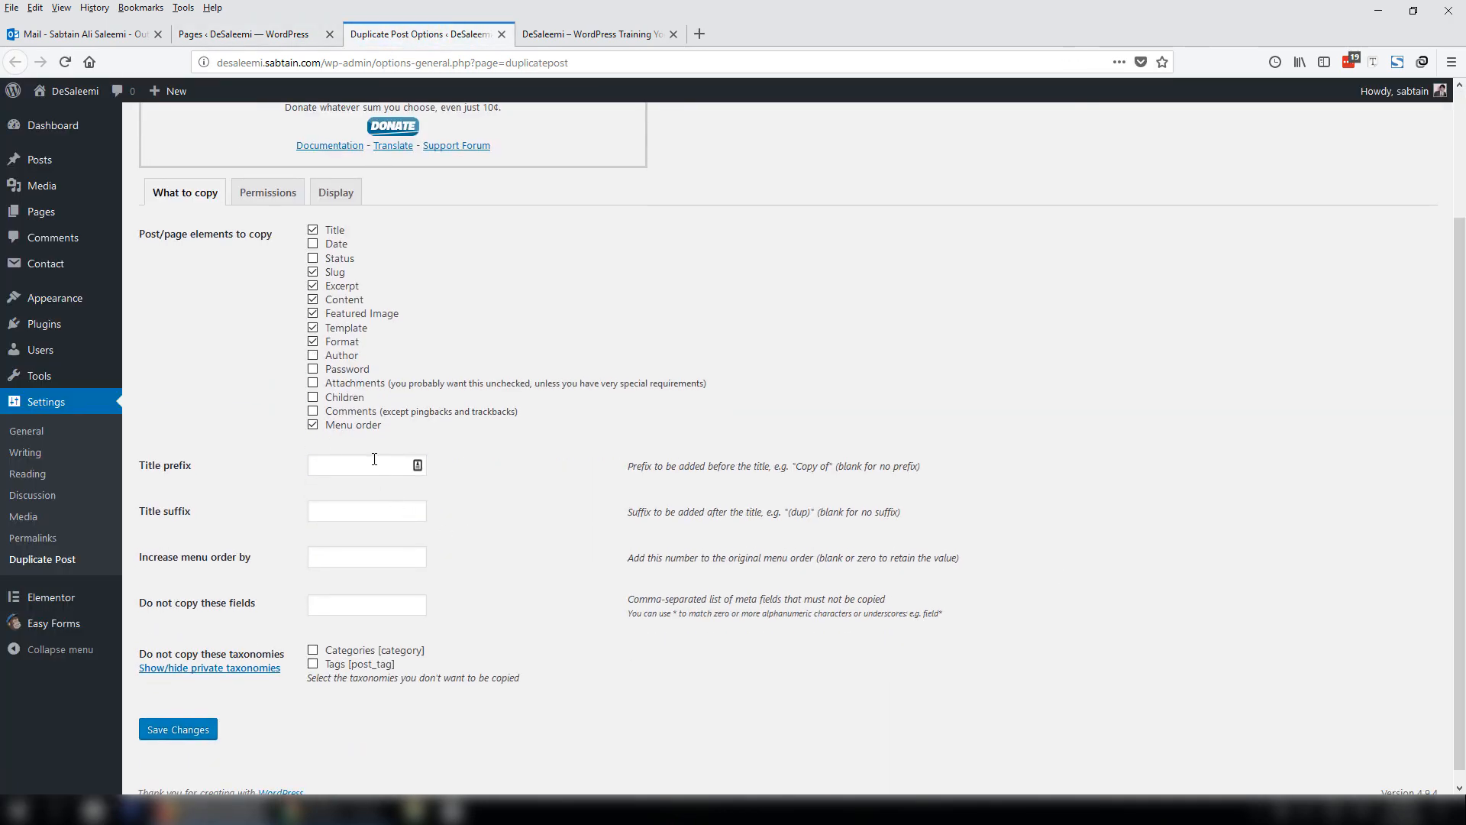
pyautogui.click(374, 459)
pyautogui.click(211, 734)
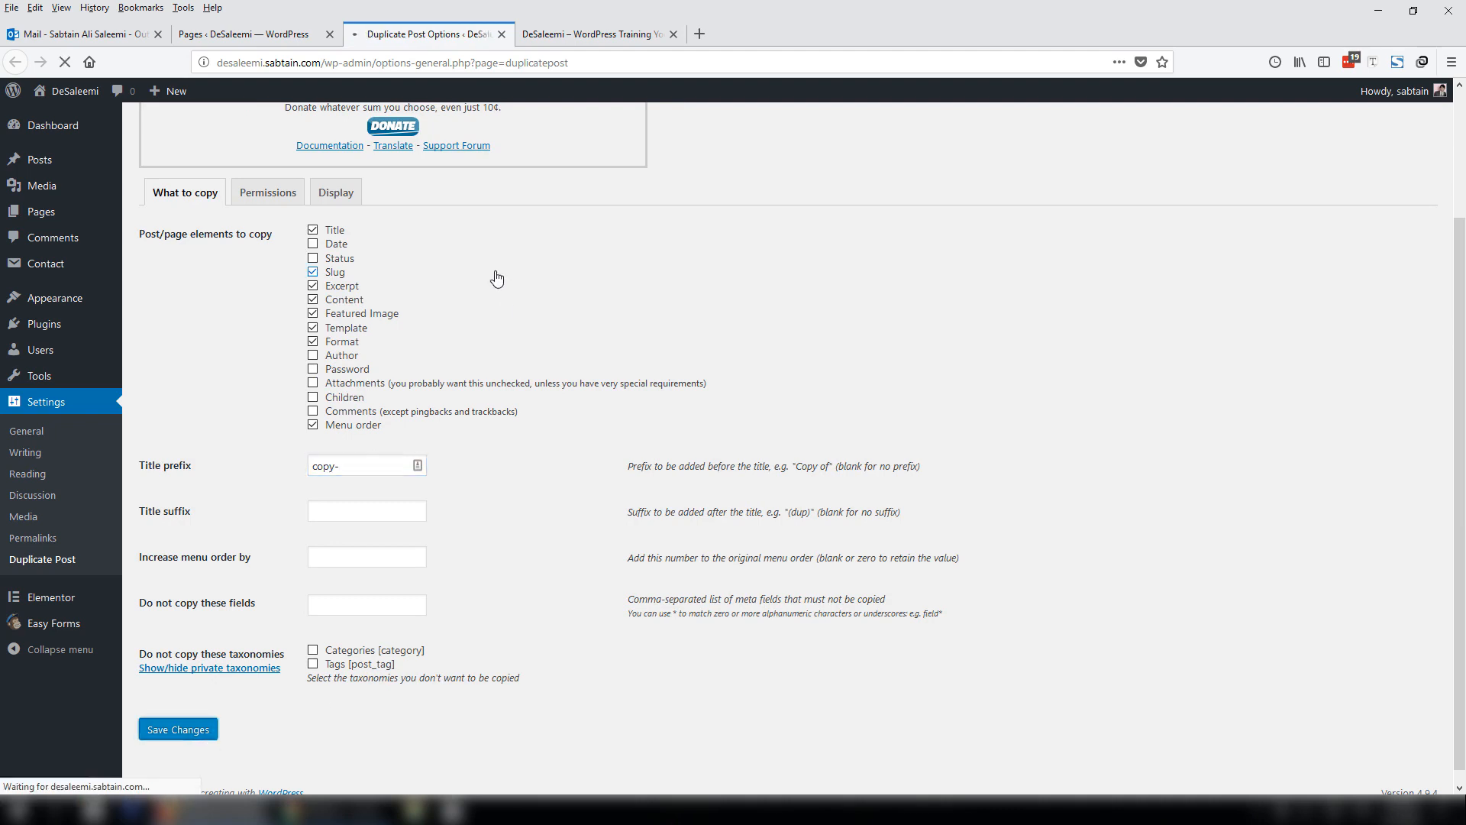
# Return to the list of pages and move the Home draft to the trash
pyautogui.click(244, 34)
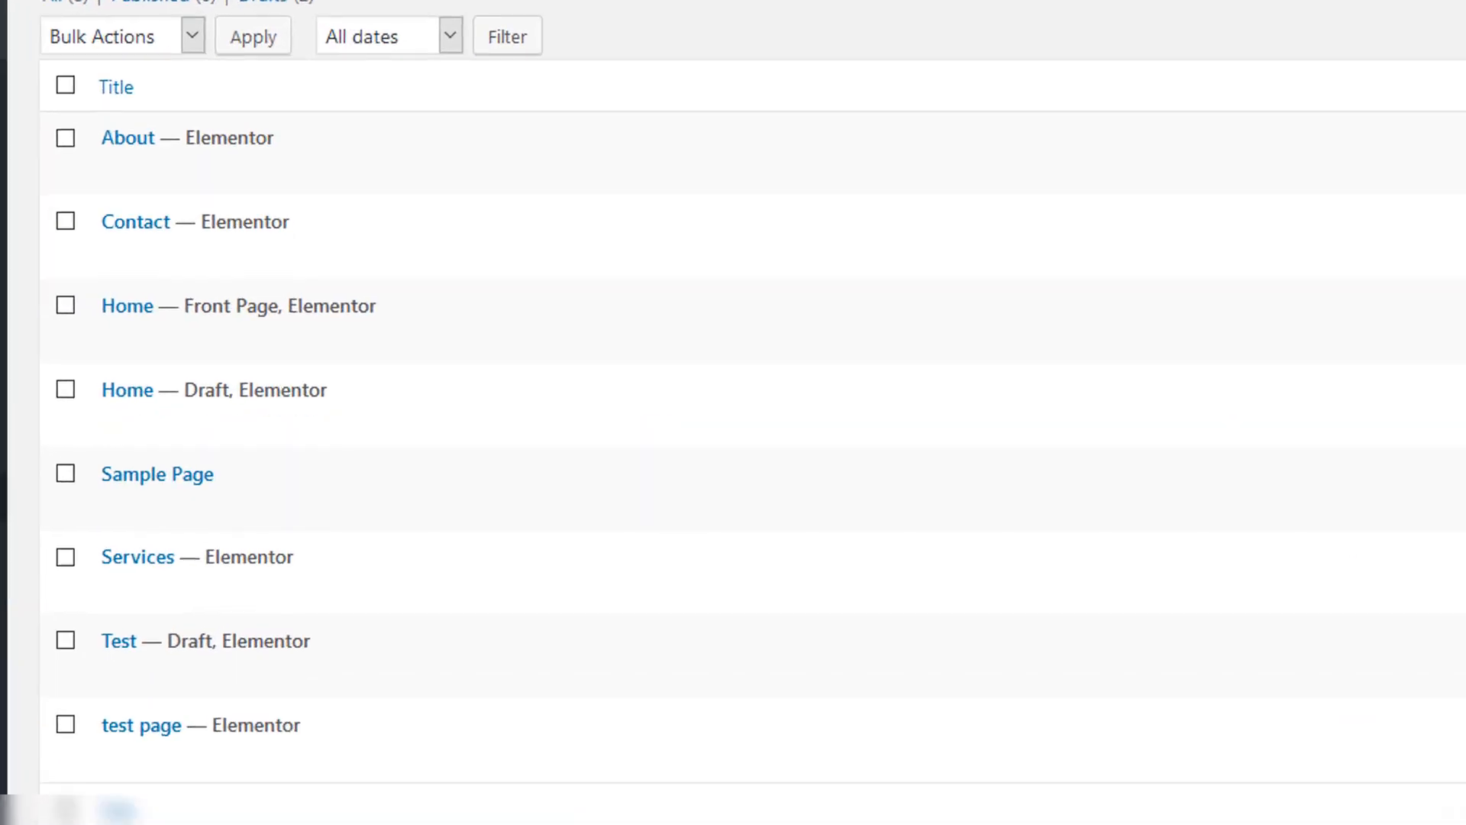
pyautogui.moveTo(266, 510)
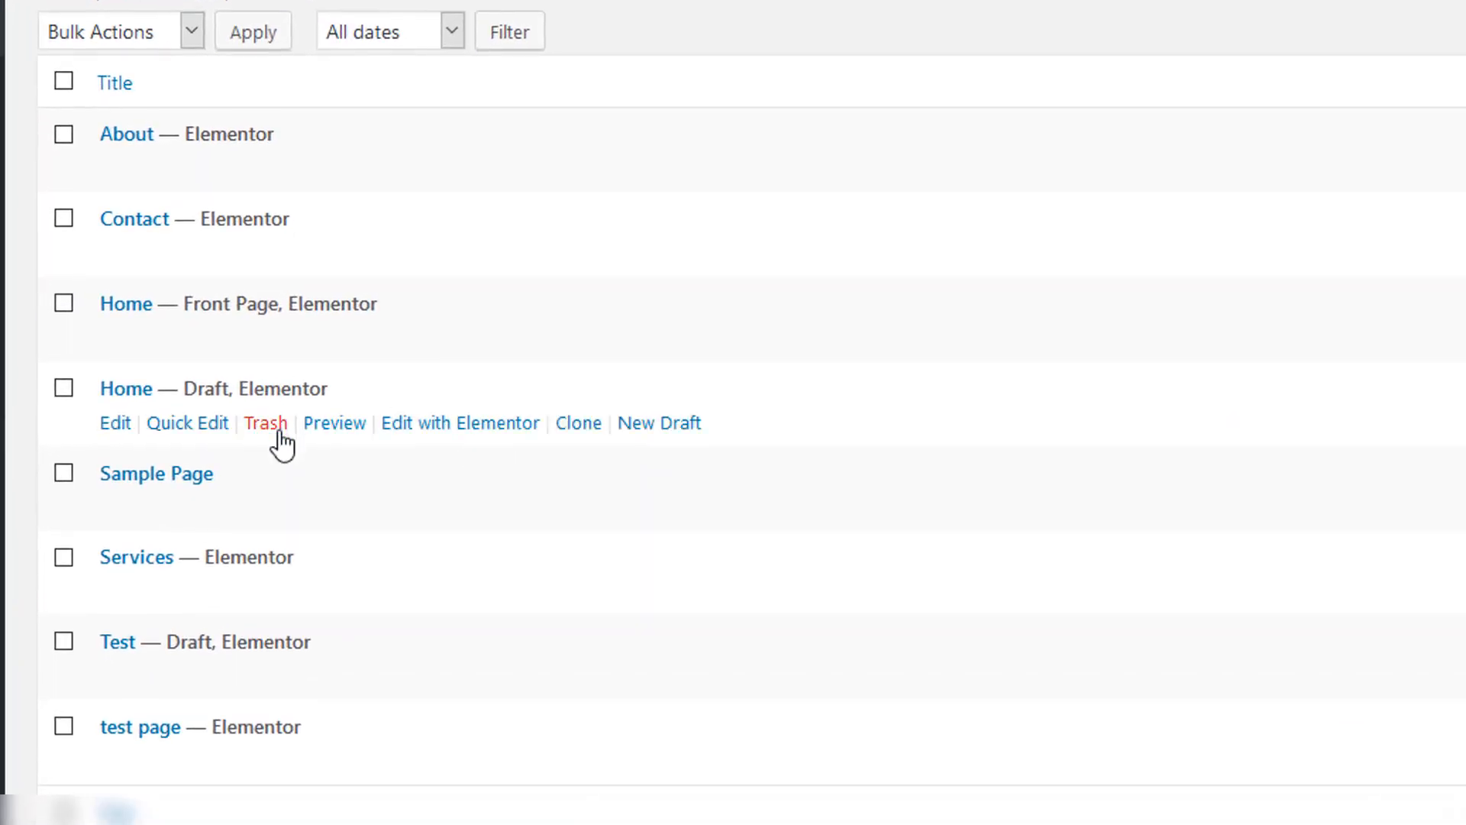
pyautogui.click(270, 425)
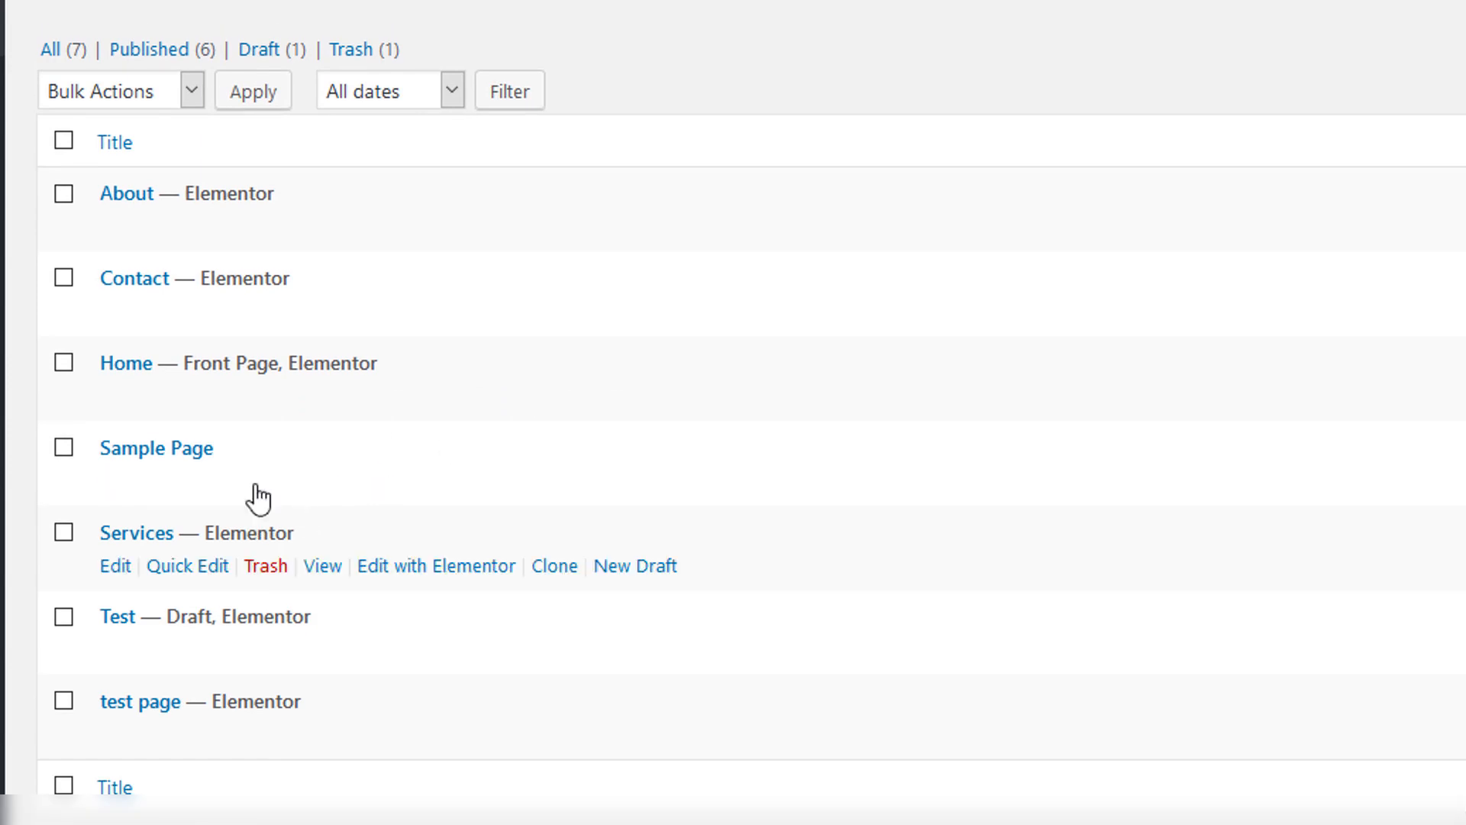
# Clone the Home front page and open the "copy- Home" draft for editing in Elementor
pyautogui.click(555, 399)
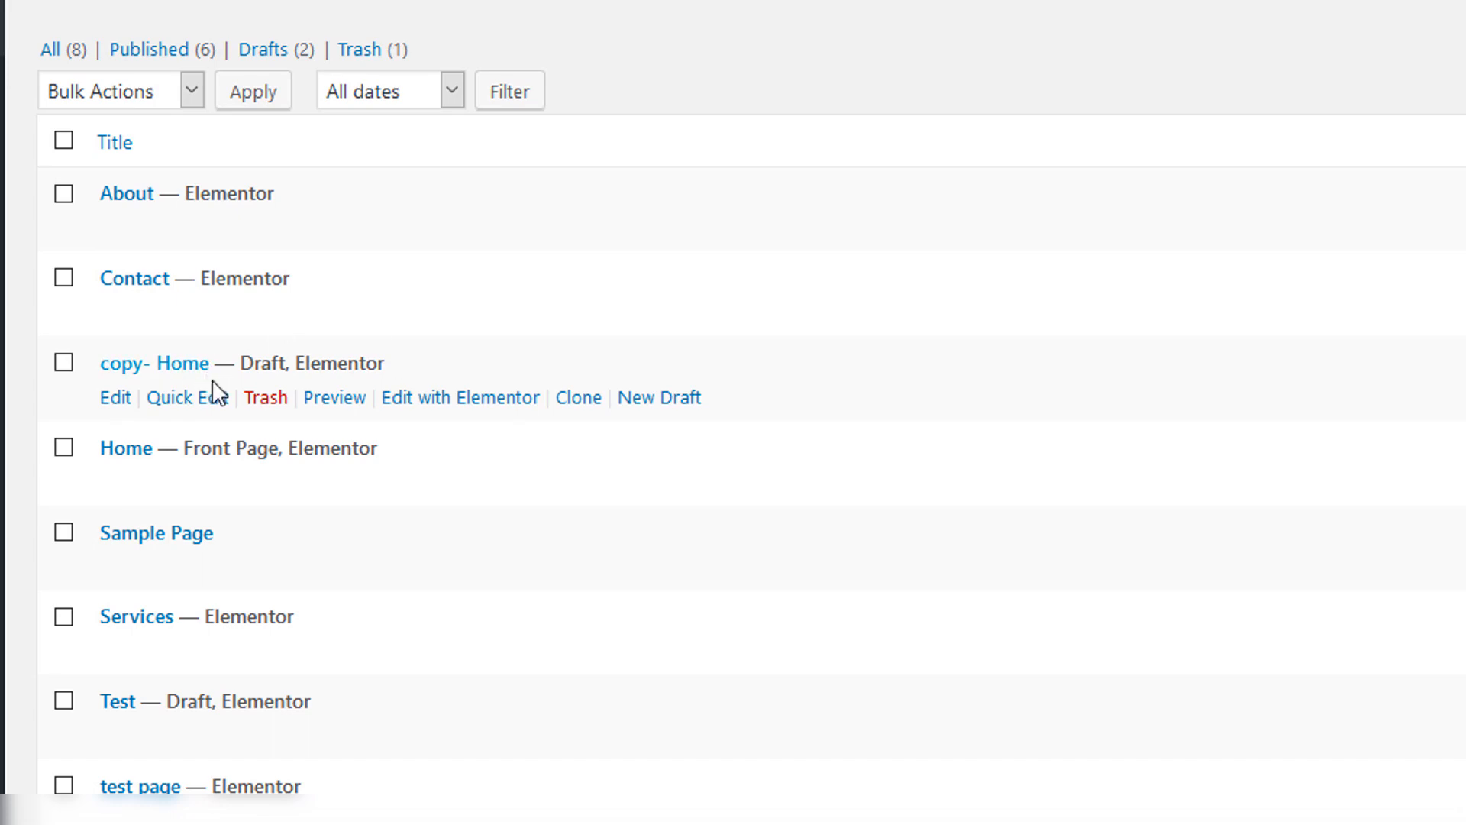
pyautogui.click(116, 399)
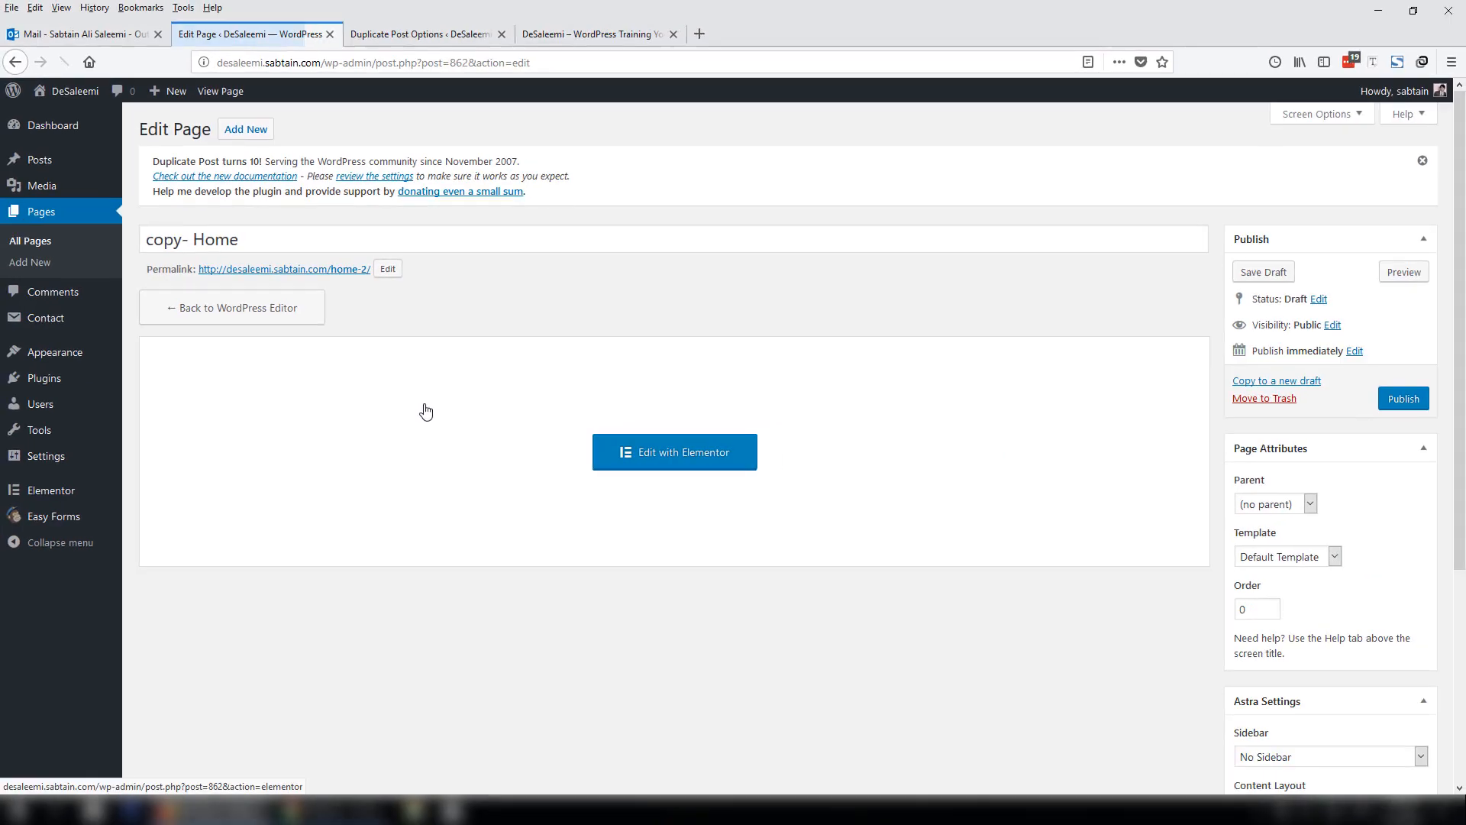
pyautogui.click(674, 449)
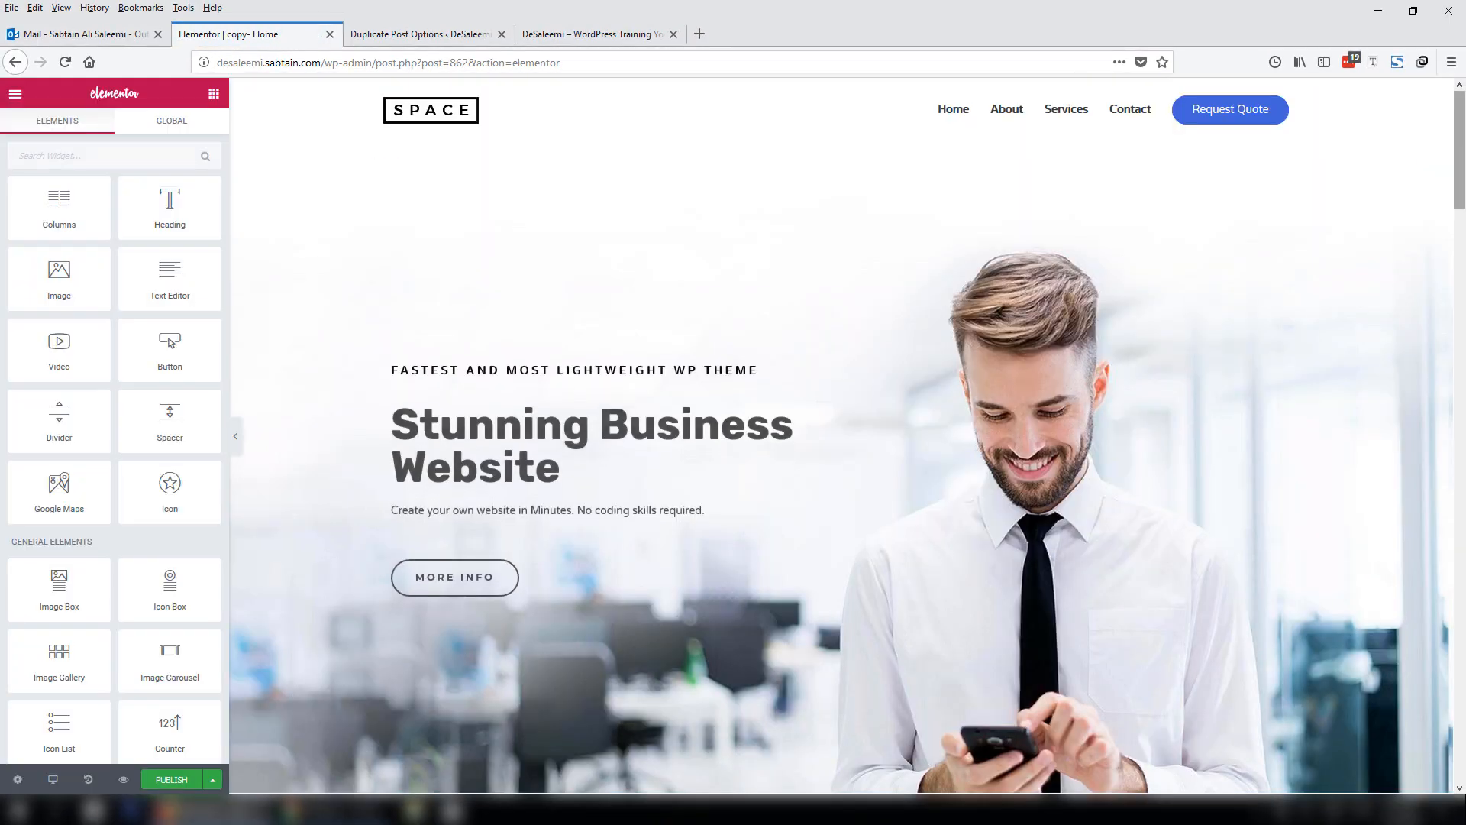
pyautogui.moveTo(1459, 199)
pyautogui.mouseDown()
pyautogui.moveTo(1458, 763)
pyautogui.moveTo(1458, 199)
pyautogui.mouseUp()
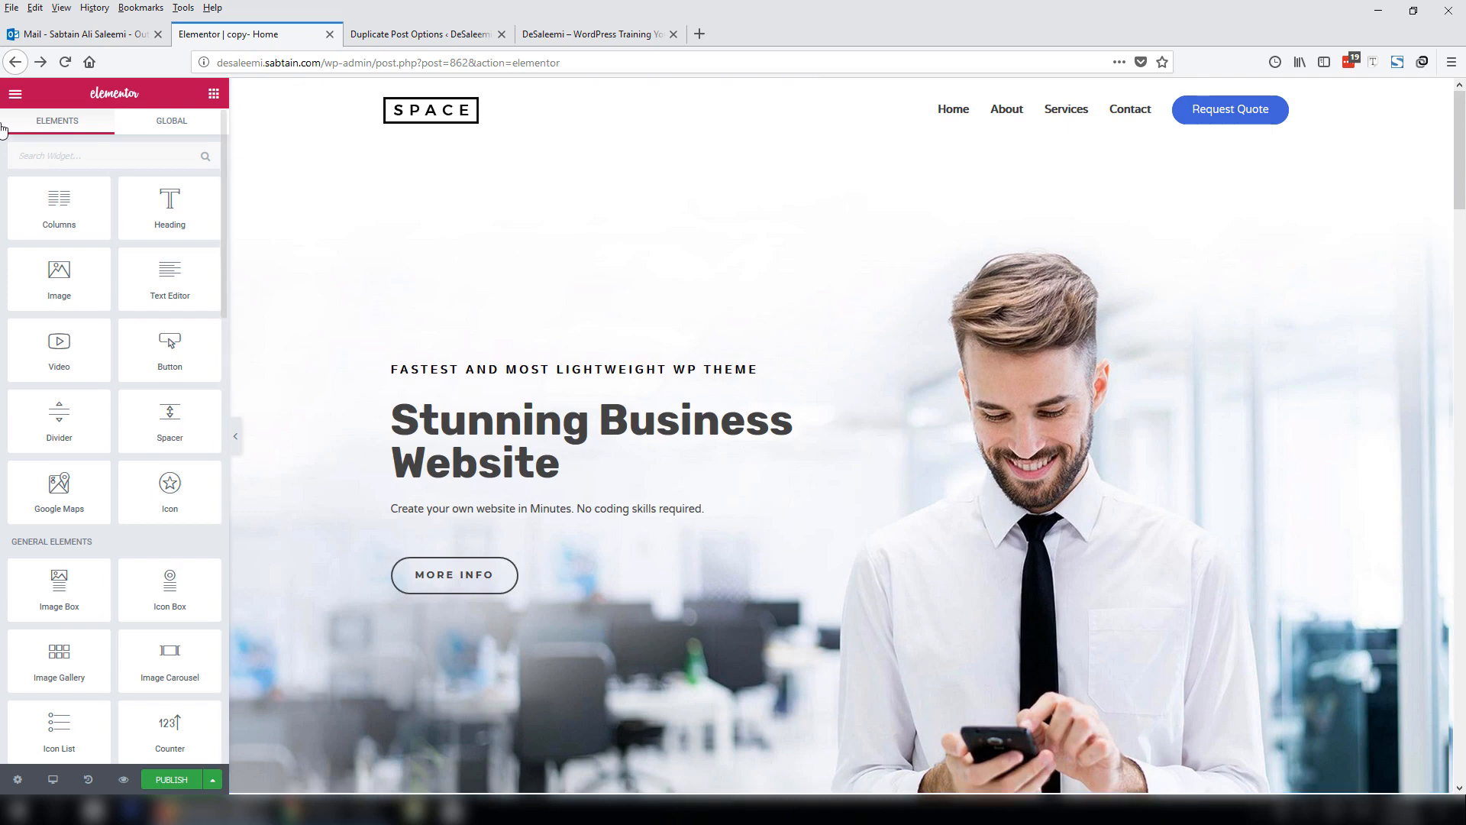
# Exit Elementor to the dashboard and clone the "Hello world!" post from the list of posts
pyautogui.click(16, 93)
pyautogui.click(59, 428)
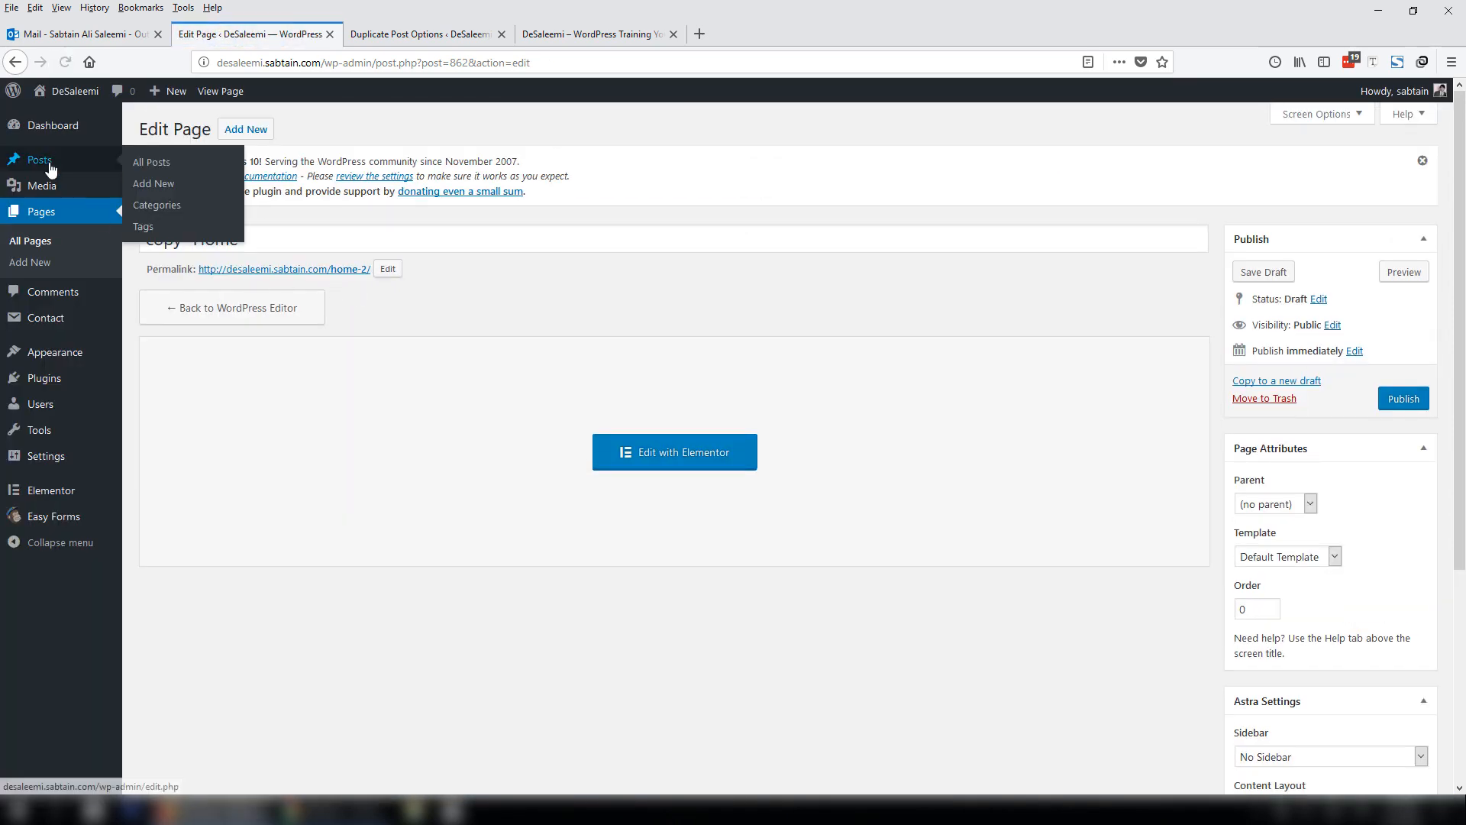
pyautogui.click(50, 168)
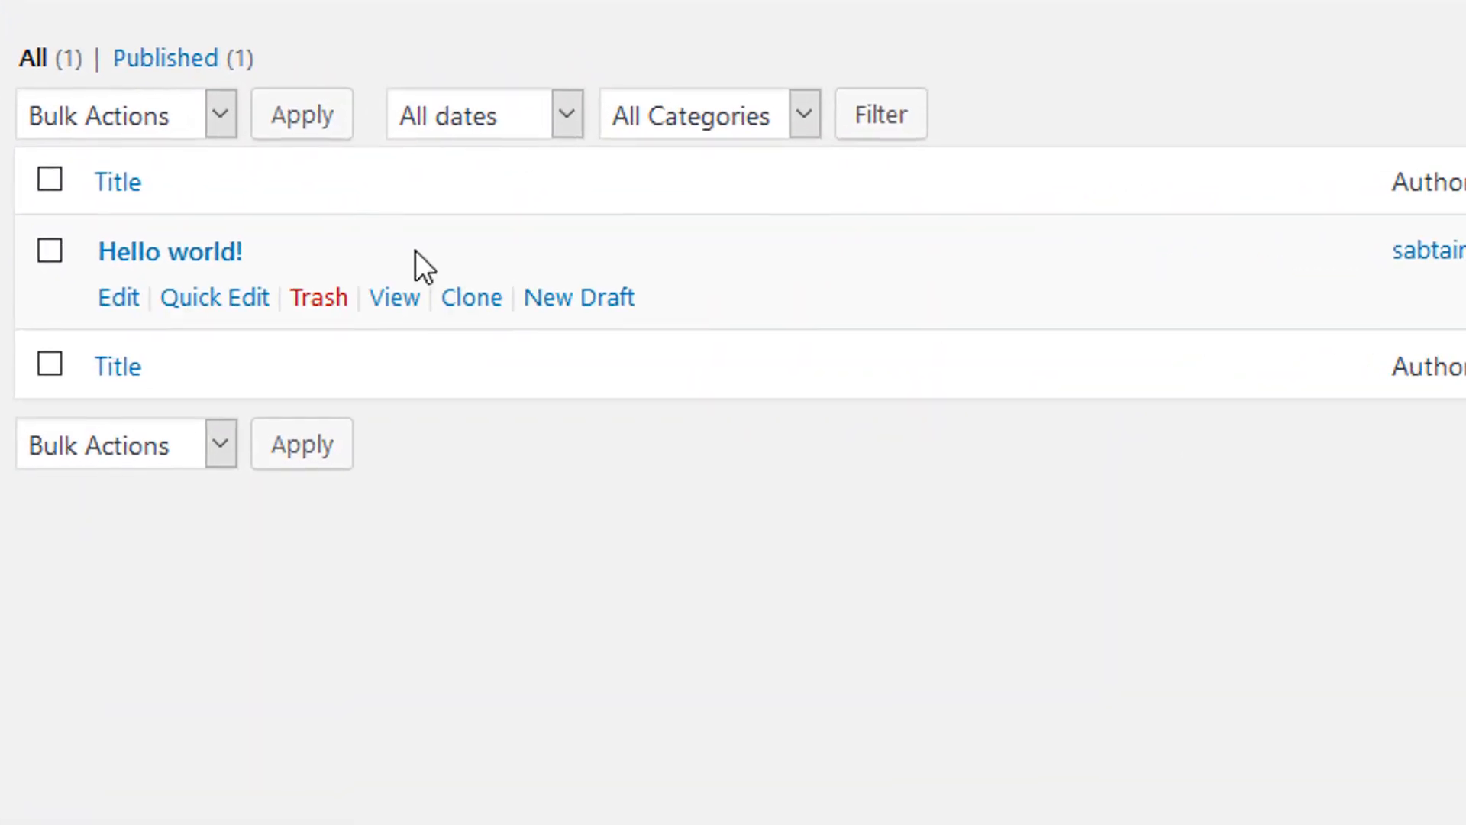
pyautogui.click(471, 299)
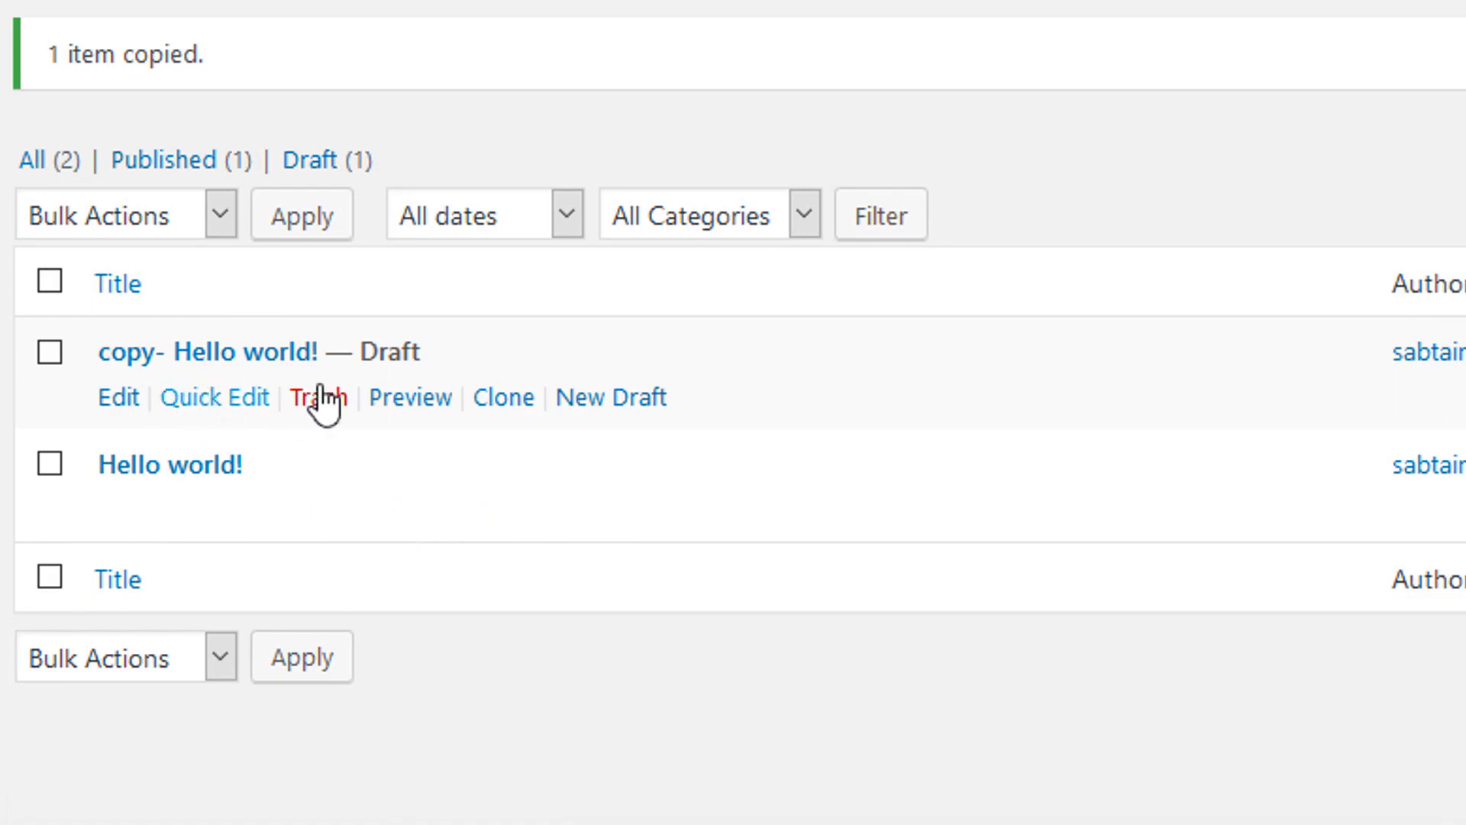
# Preview the "copy- Hello world!" draft in a new browser tab and examine its content
pyautogui.rightClick(410, 399)
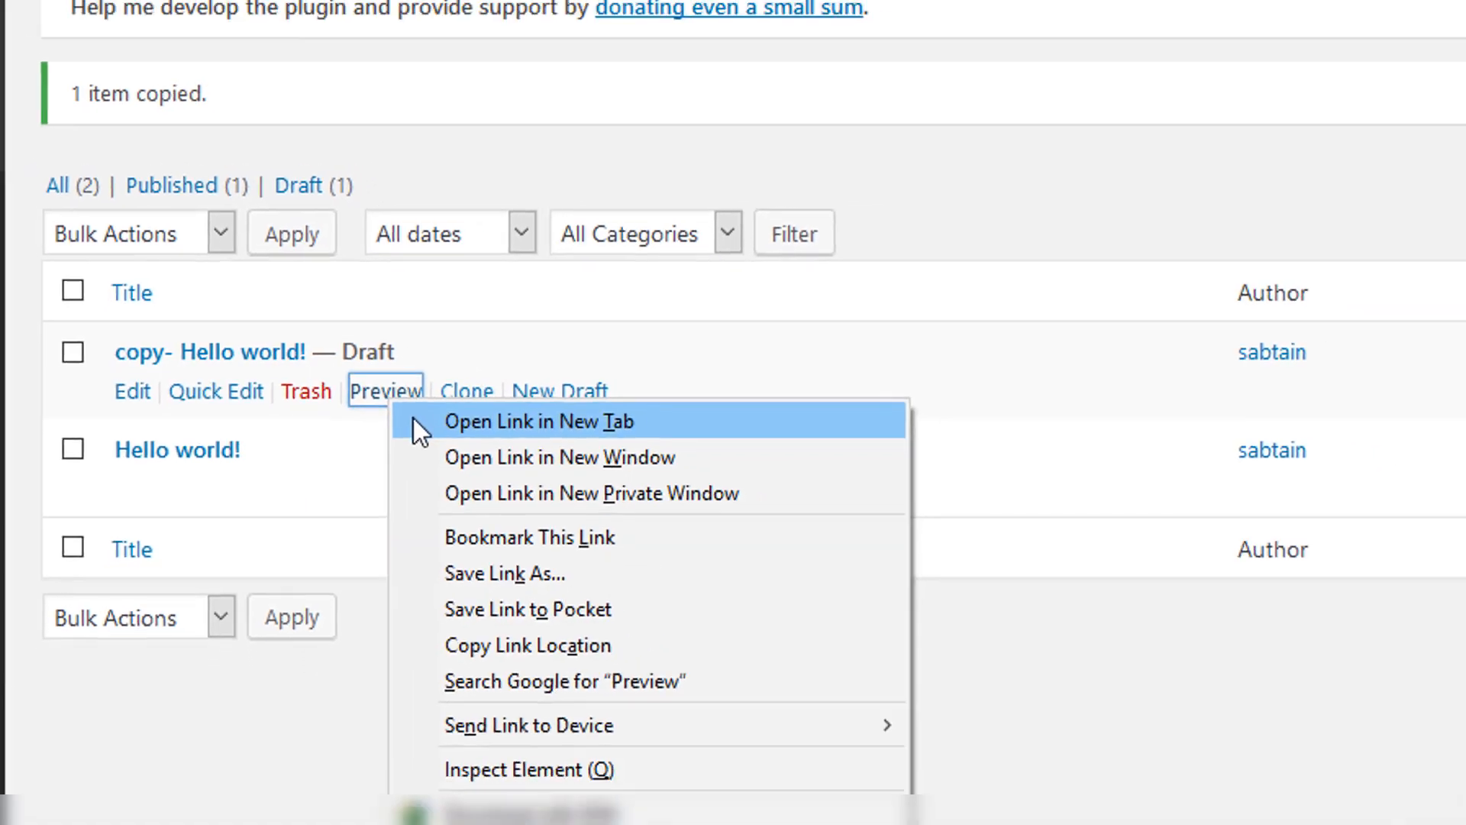
pyautogui.click(605, 419)
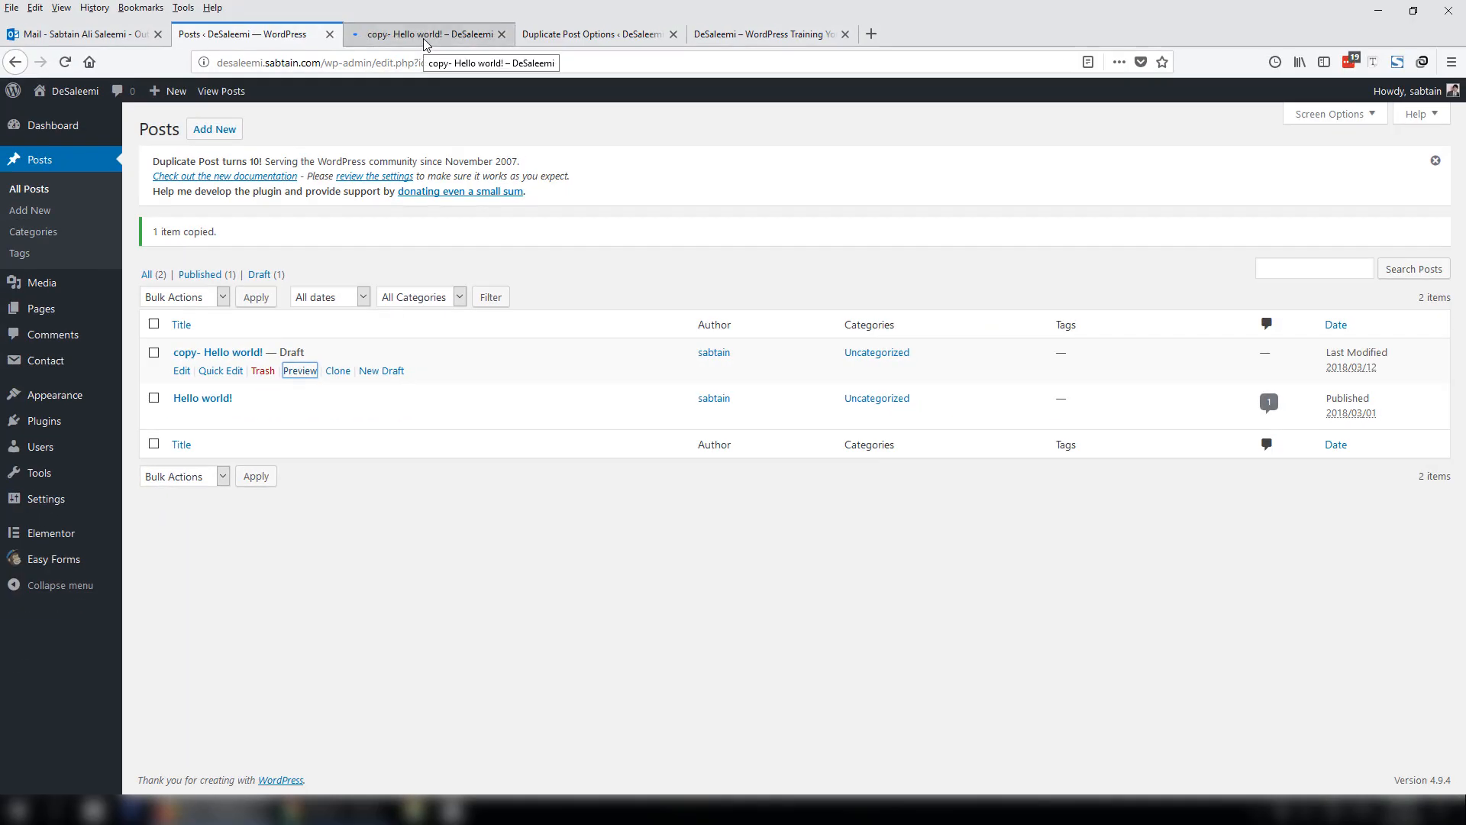
pyautogui.click(425, 38)
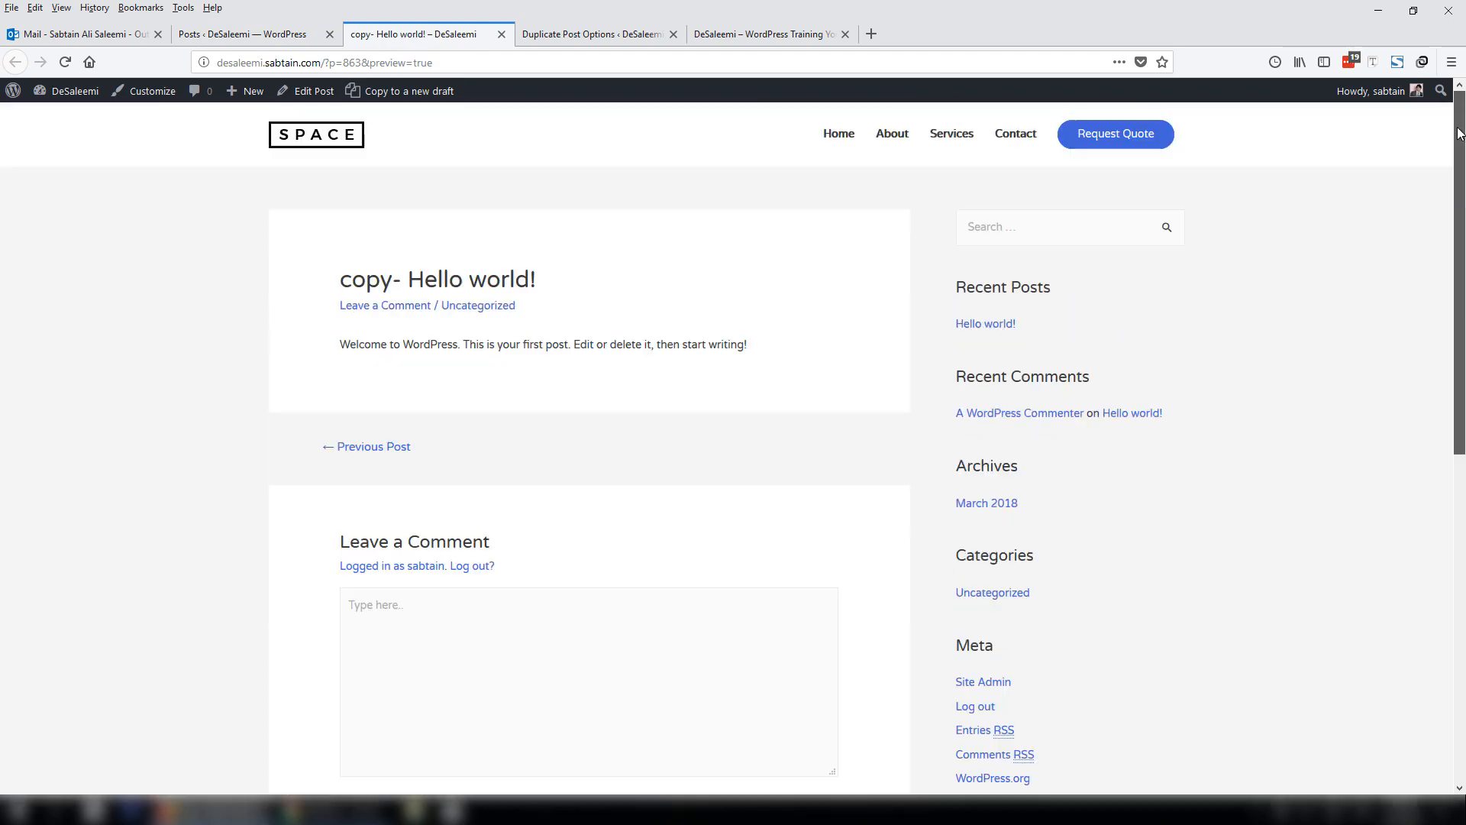
pyautogui.moveTo(828, 353); pyautogui.dragTo(450, 196)
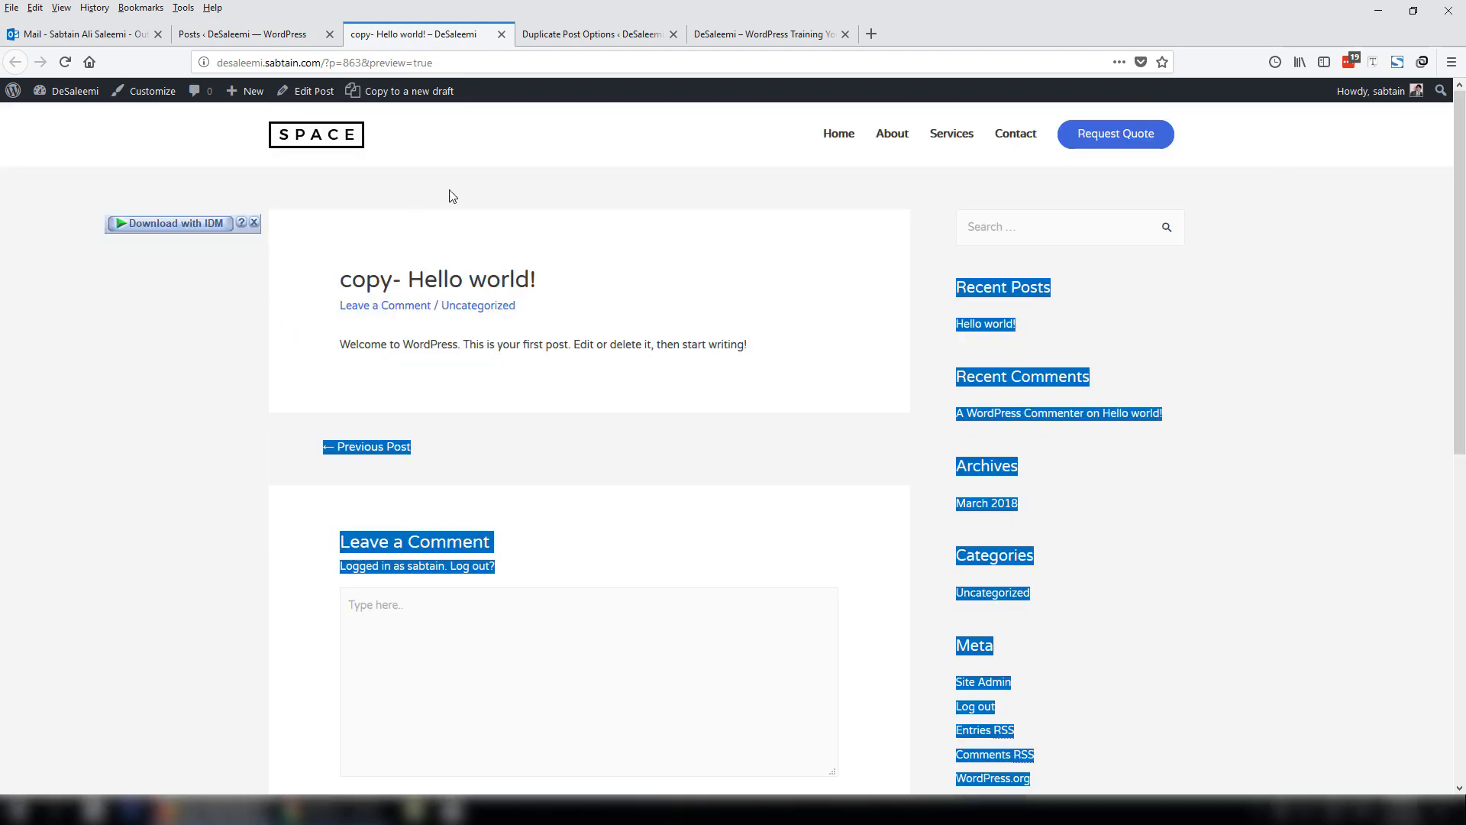
# Close the post preview and quick-edit the "copy- Hello world!" draft with the title "Hey" and slug "hey"
pyautogui.click(502, 35)
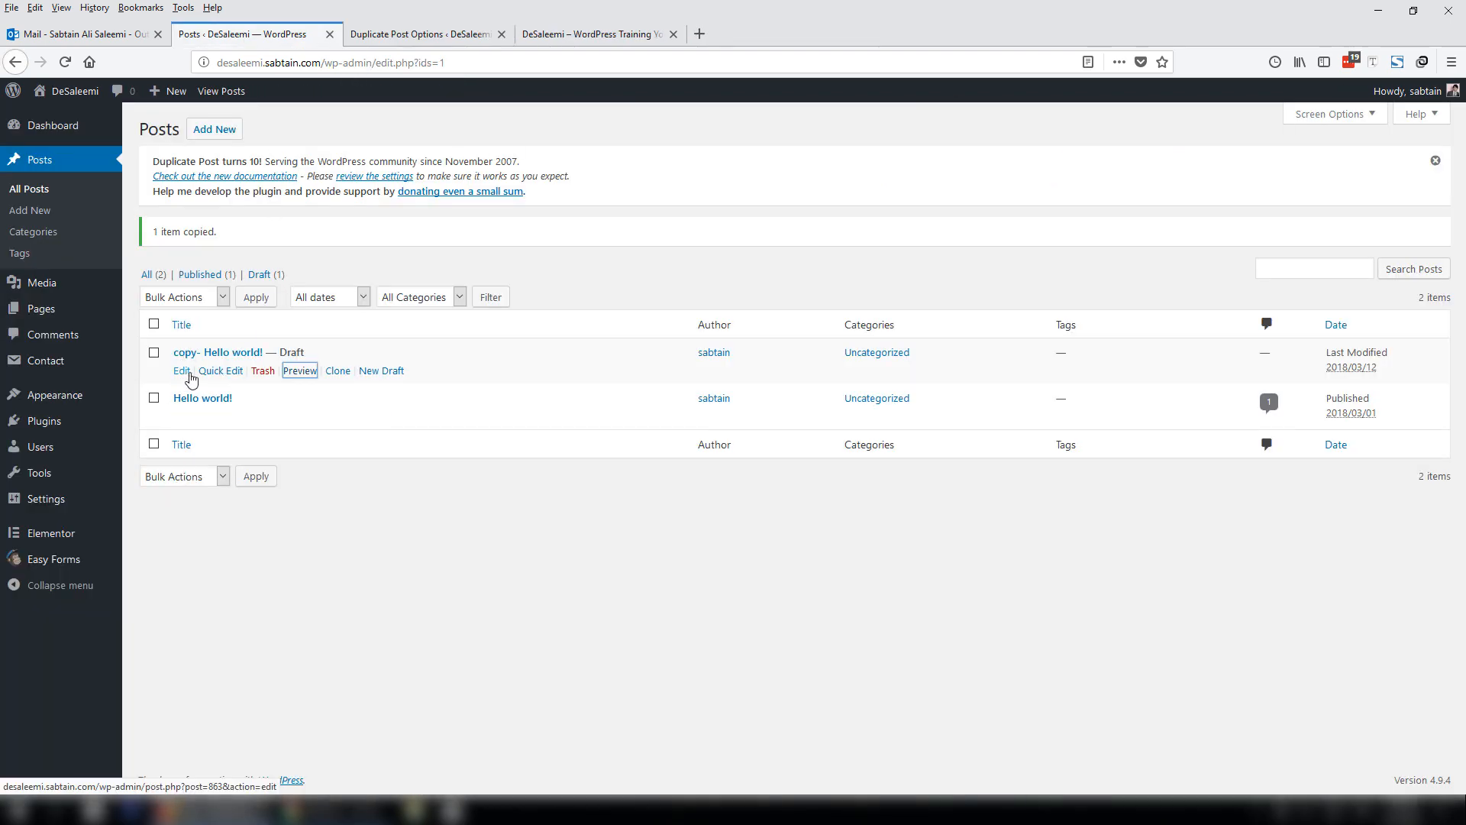
pyautogui.click(229, 372)
pyautogui.moveTo(300, 377); pyautogui.dragTo(193, 402)
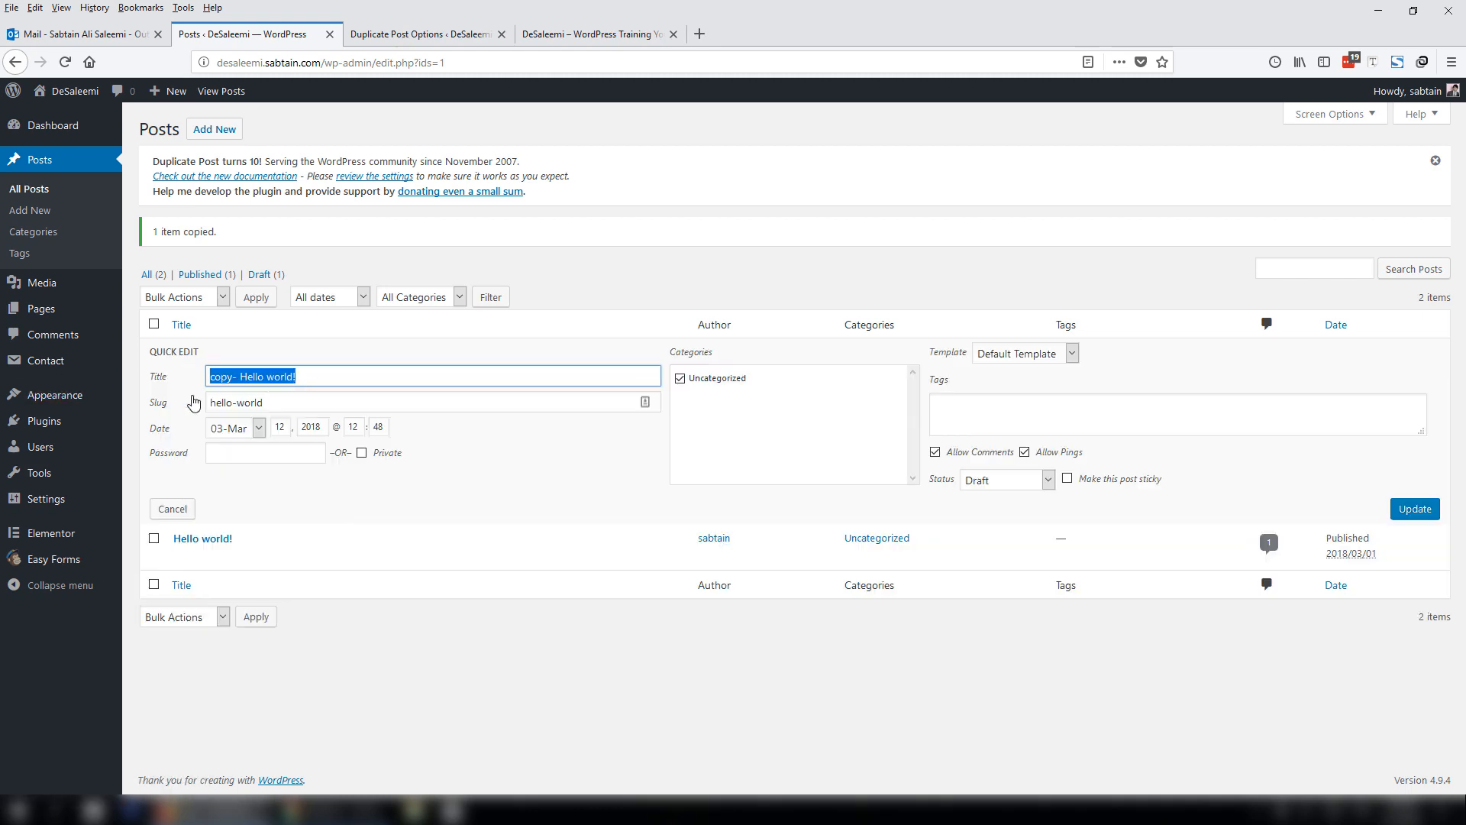
pyautogui.write('Hey')
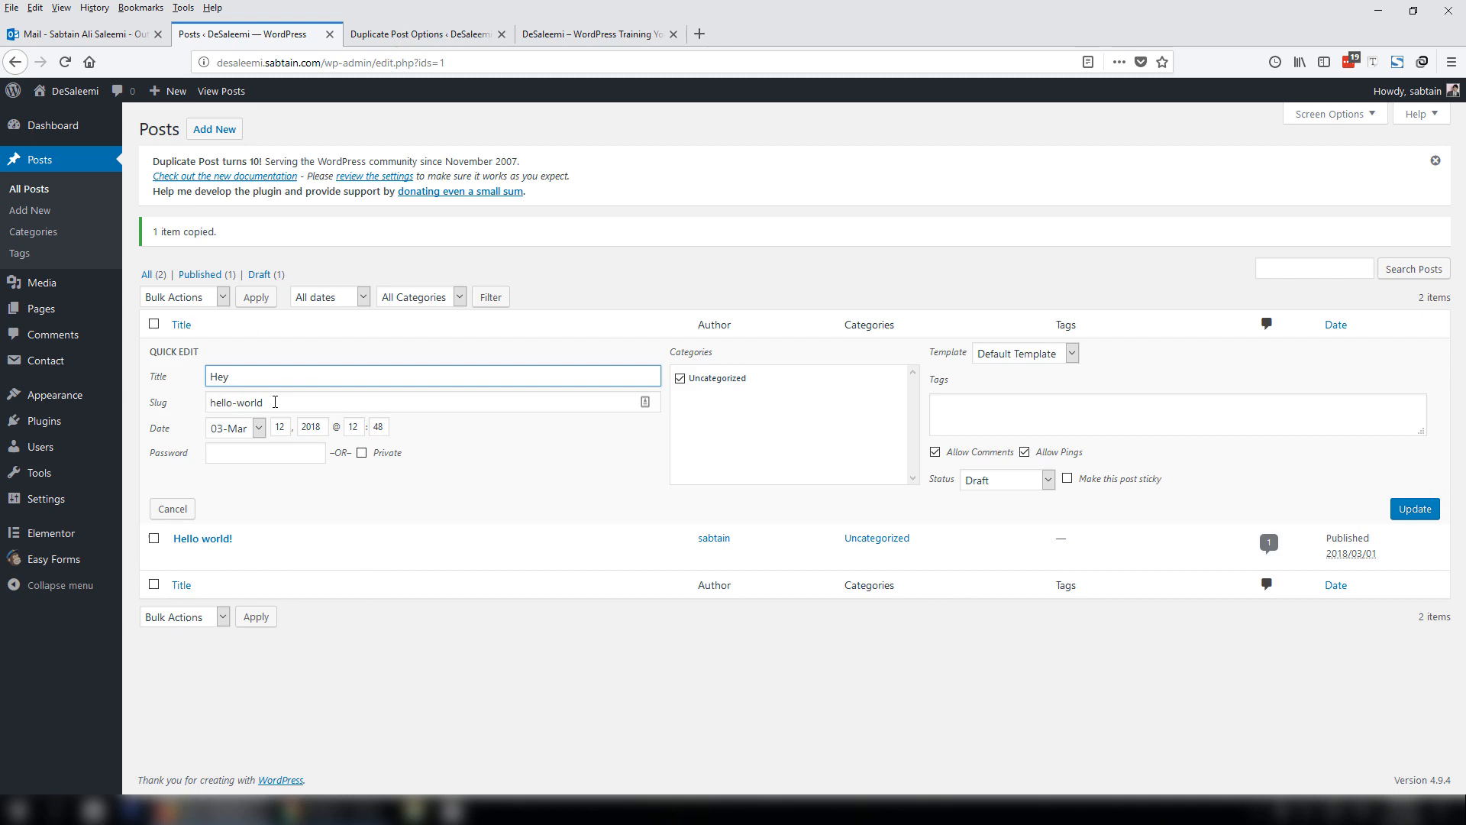
pyautogui.moveTo(275, 402); pyautogui.dragTo(153, 401)
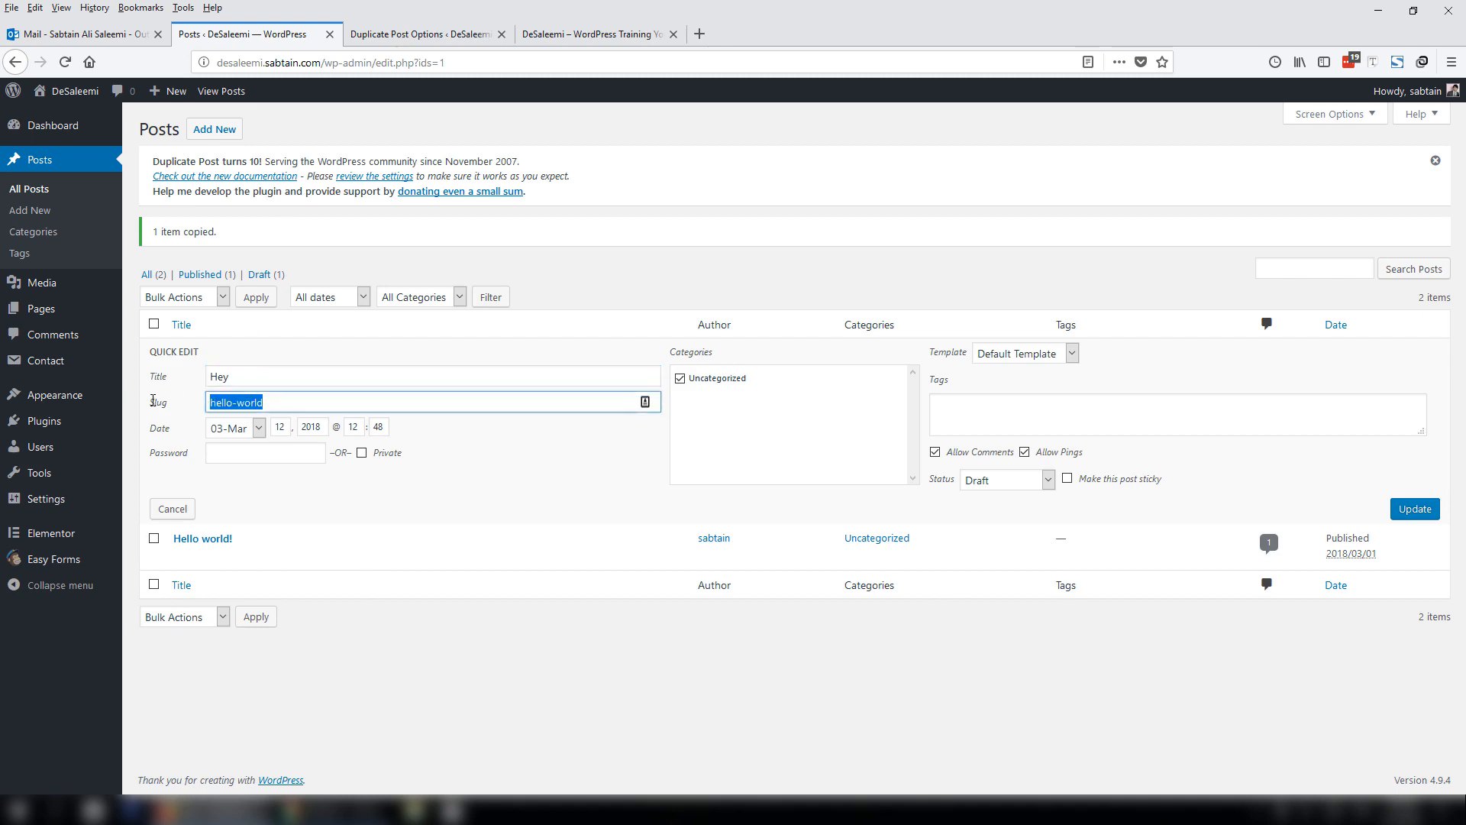
pyautogui.write('hey')
pyautogui.click(1422, 515)
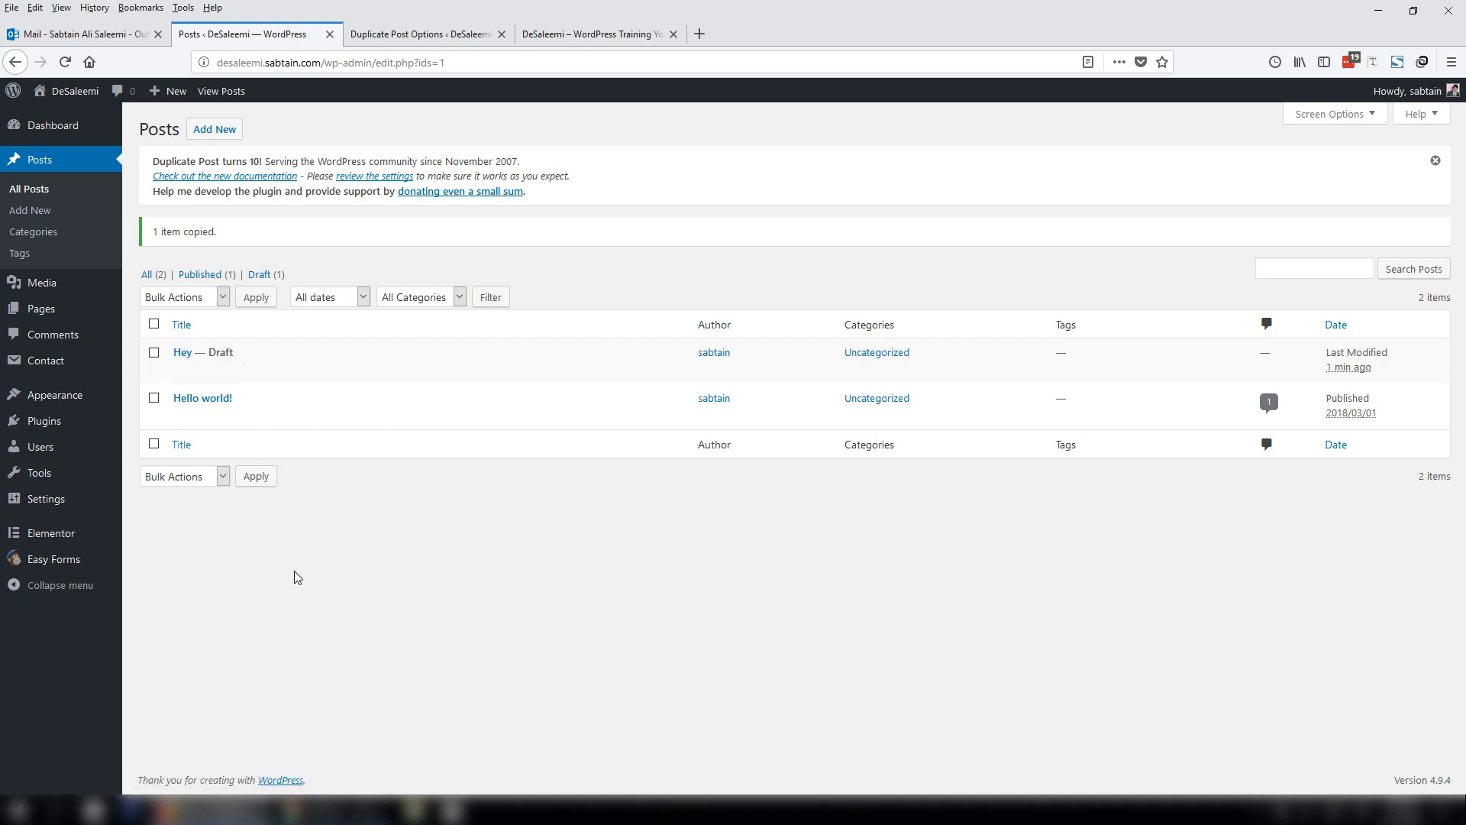
# Open the Hey draft for editing and append "asdfasdfasdfasdf" to its body text in the visual editor
pyautogui.moveTo(300, 369)
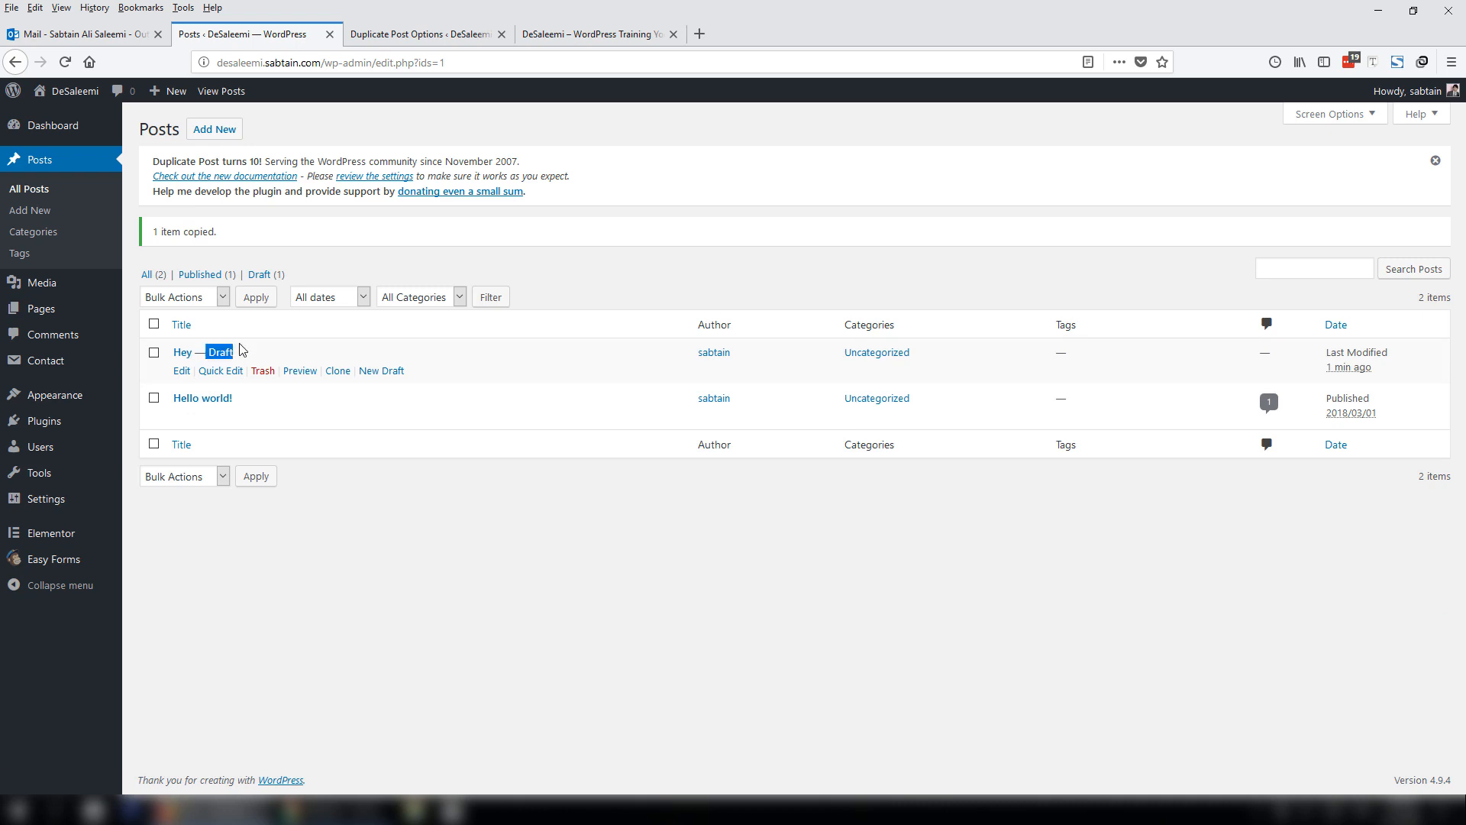
pyautogui.click(182, 373)
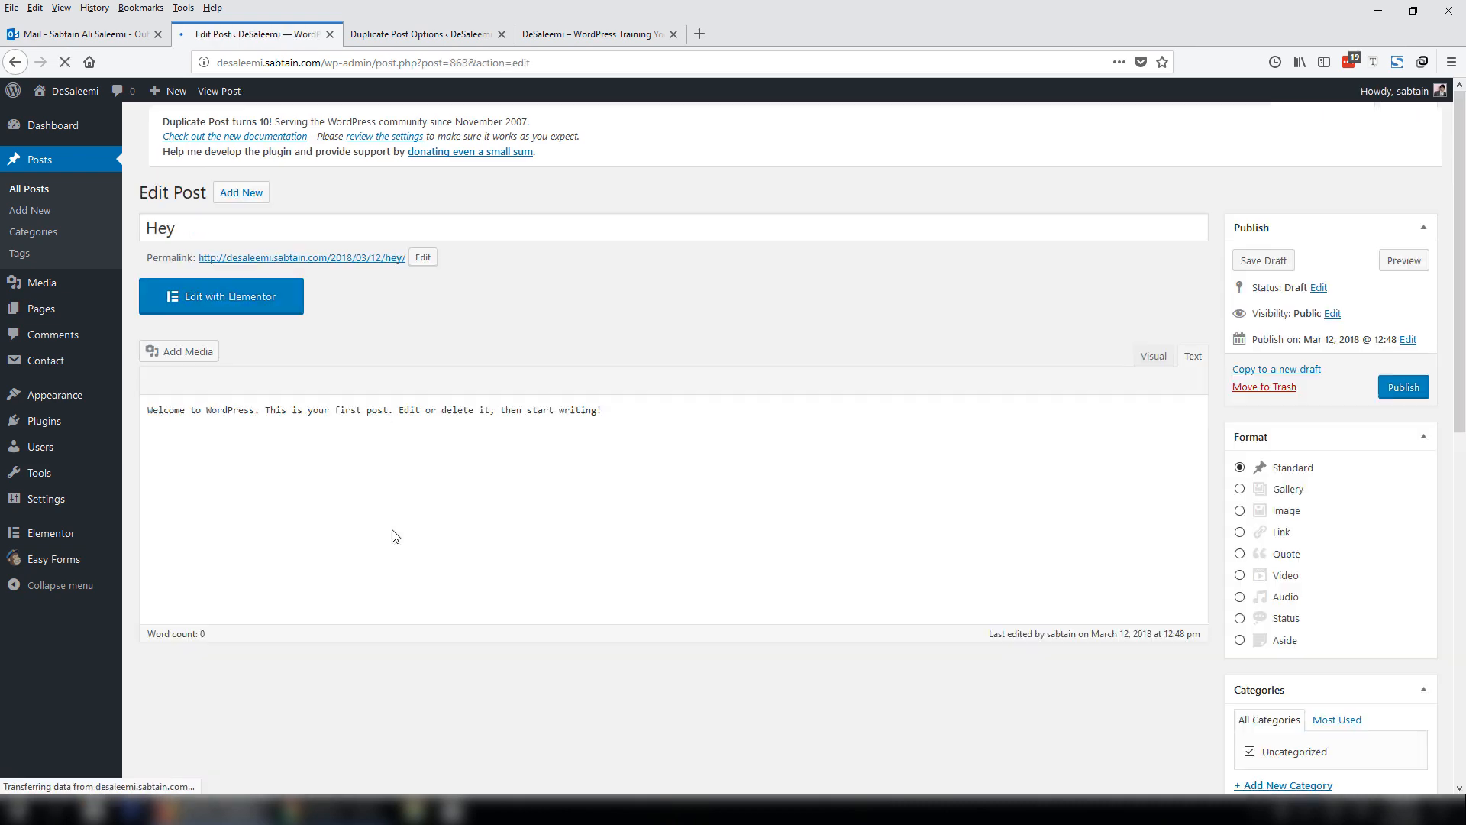
pyautogui.click(650, 445)
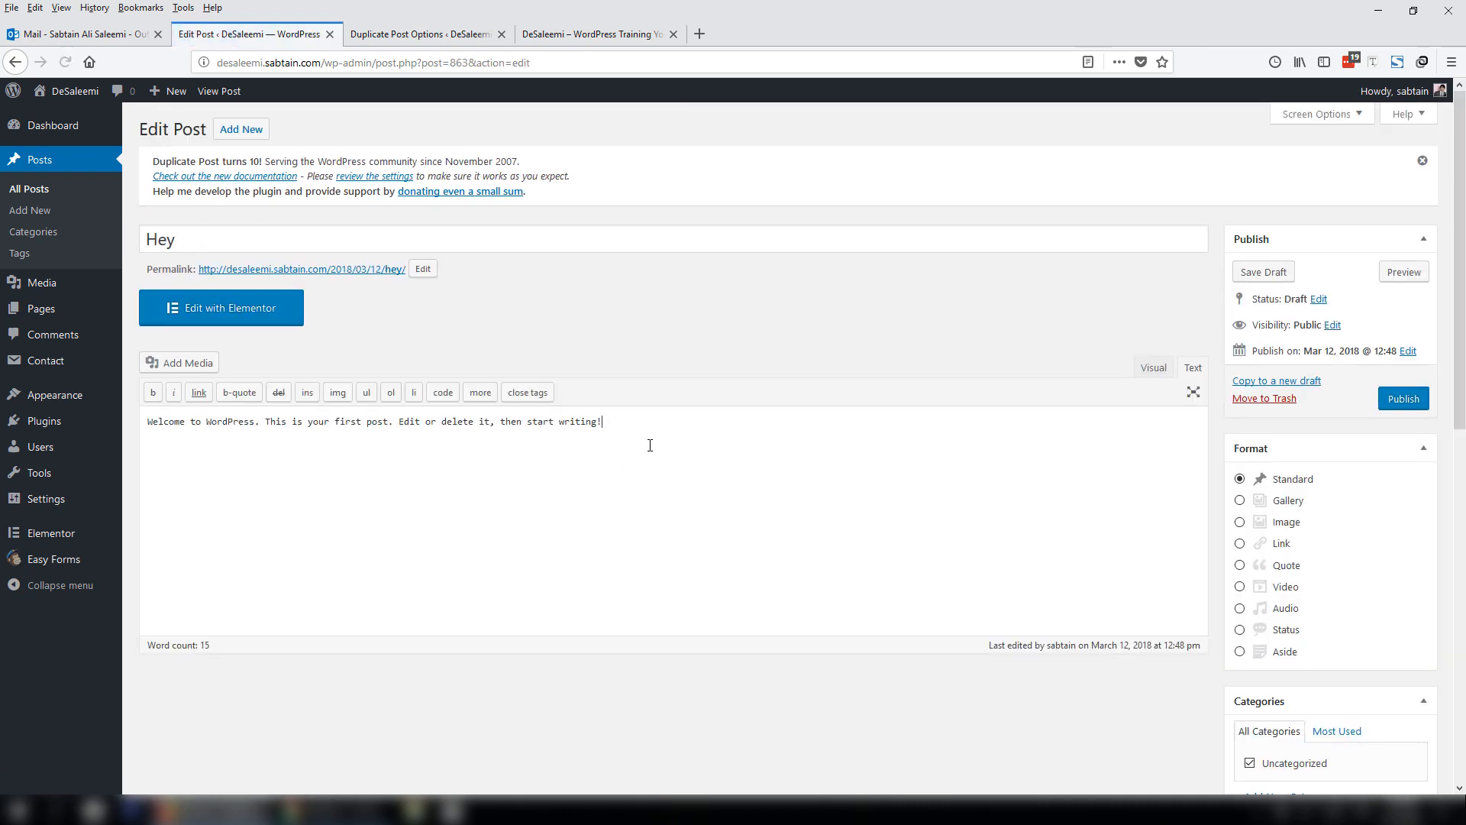
pyautogui.click(1153, 368)
pyautogui.write('asdfa')
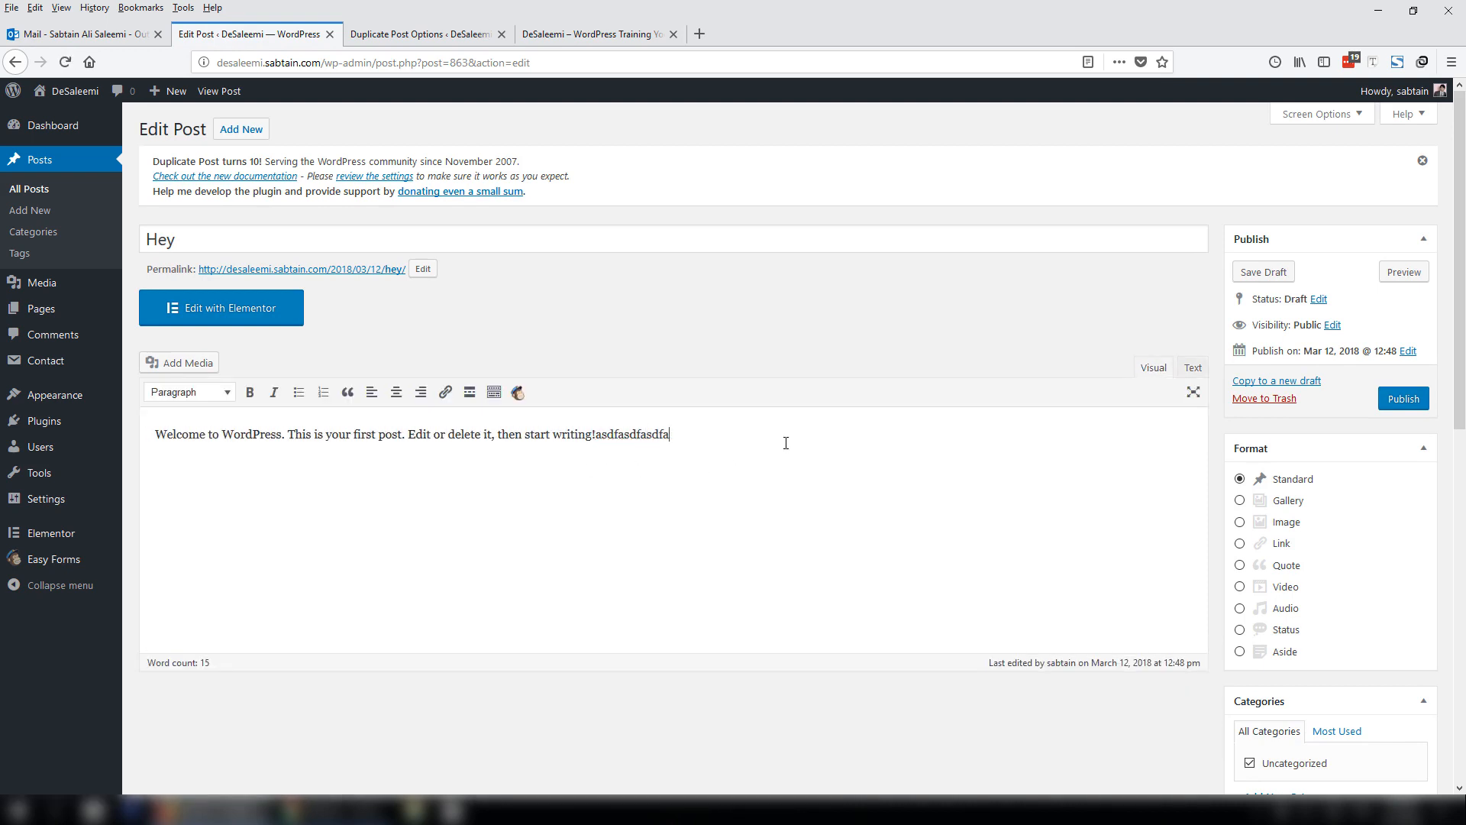
pyautogui.write('sdf')
# Copy the whole body text, paste it ten times after the original, and publish the Hey post
pyautogui.hotkey('ctrl', 'a')
pyautogui.hotkey('ctrl', 'c')
pyautogui.press('Right')
pyautogui.hotkey('ctrl', 'v')
pyautogui.hotkey('ctrl', 'v')
pyautogui.hotkey('ctrl', 'v')
pyautogui.hotkey('ctrl', 'v')
pyautogui.hotkey('ctrl', 'v')
pyautogui.hotkey('ctrl', 'v')
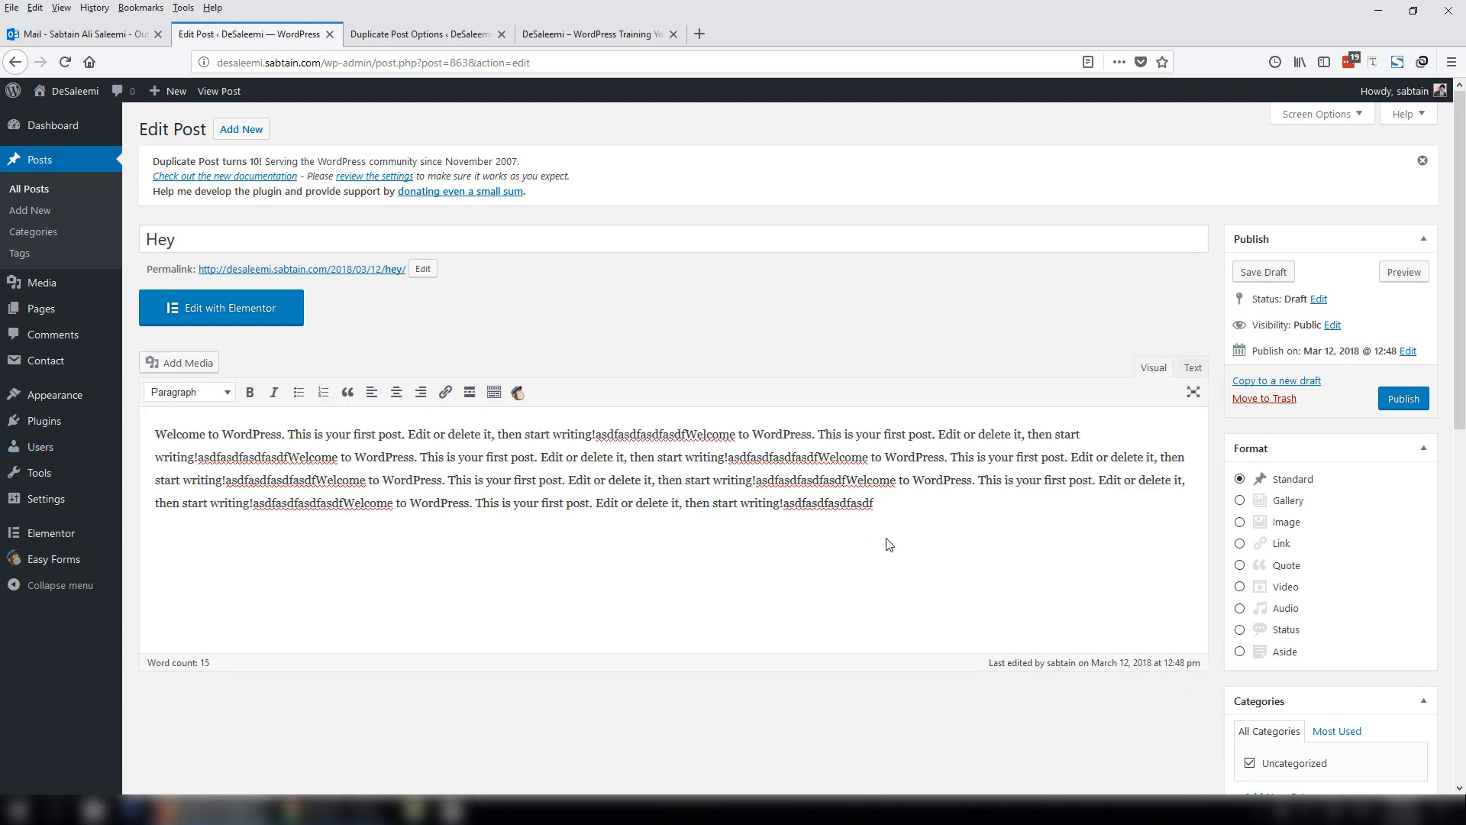
pyautogui.hotkey('ctrl', 'v')
pyautogui.hotkey('ctrl', 'v')
pyautogui.hotkey('ctrl', 'v')
pyautogui.hotkey('ctrl', 'v')
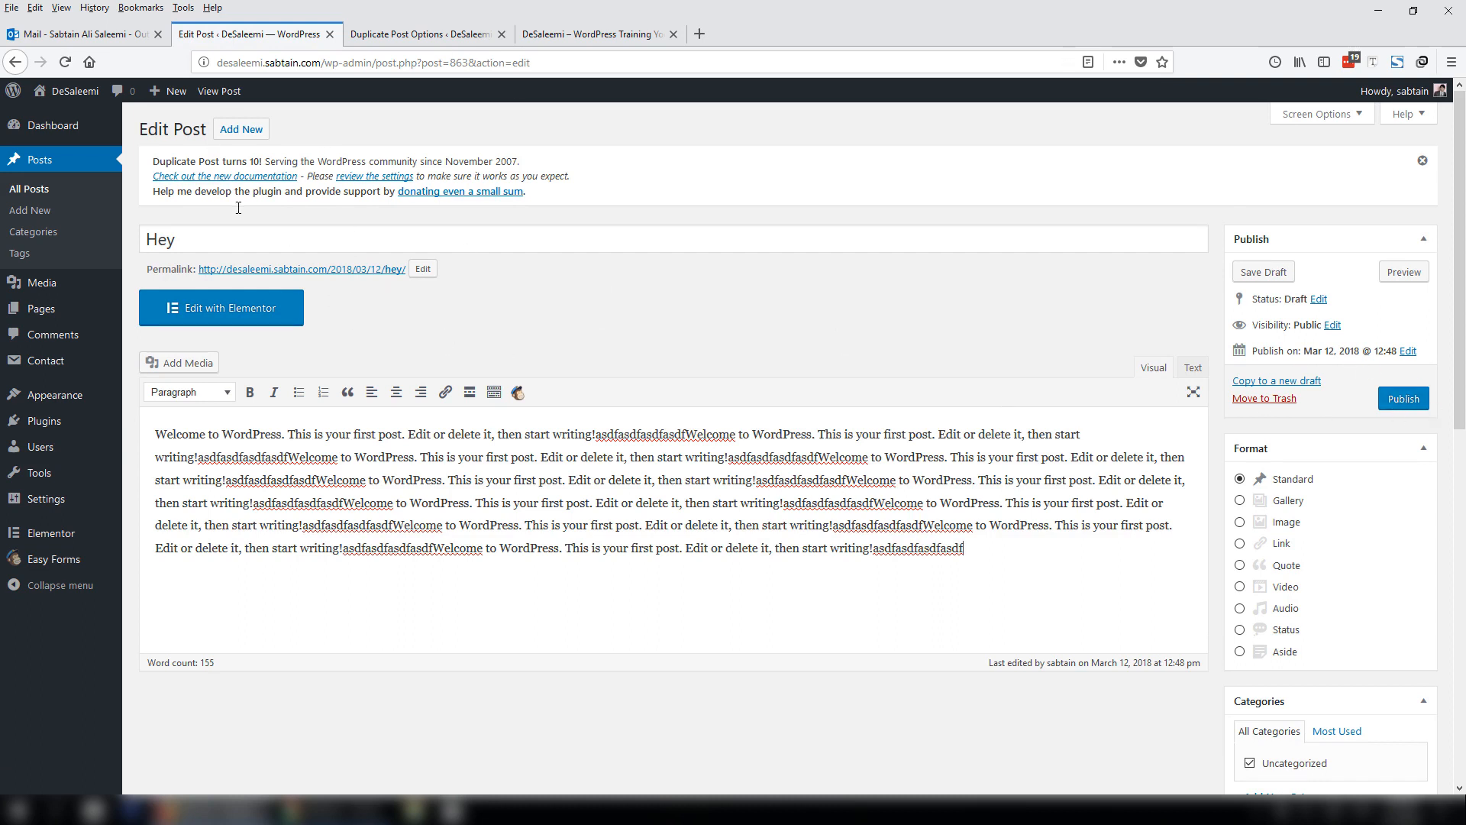
pyautogui.click(1407, 402)
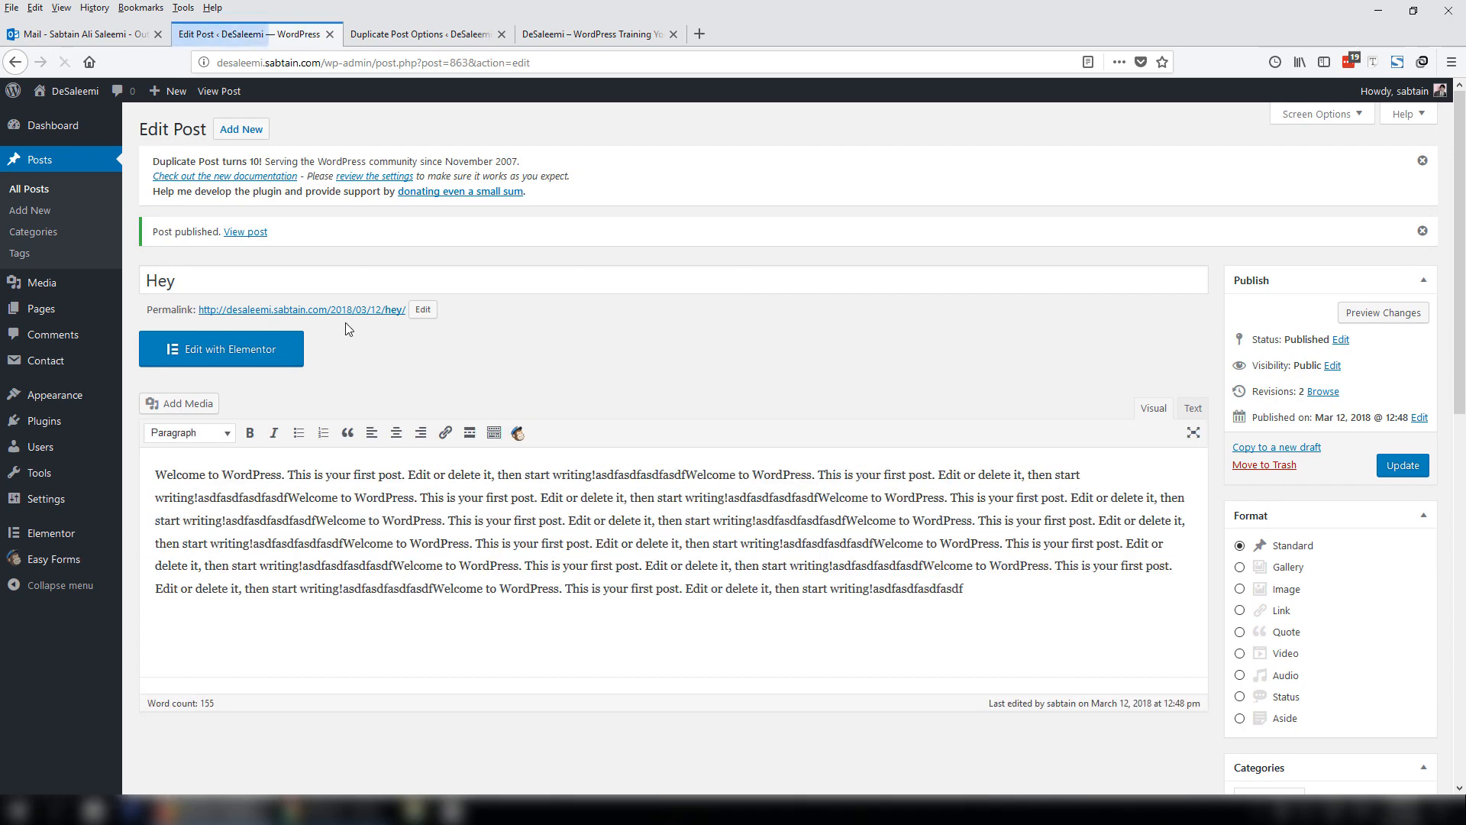
# View the published Hey post through its permalink in a new browser tab and return to the admin dashboard
pyautogui.rightClick(351, 319)
pyautogui.click(382, 323)
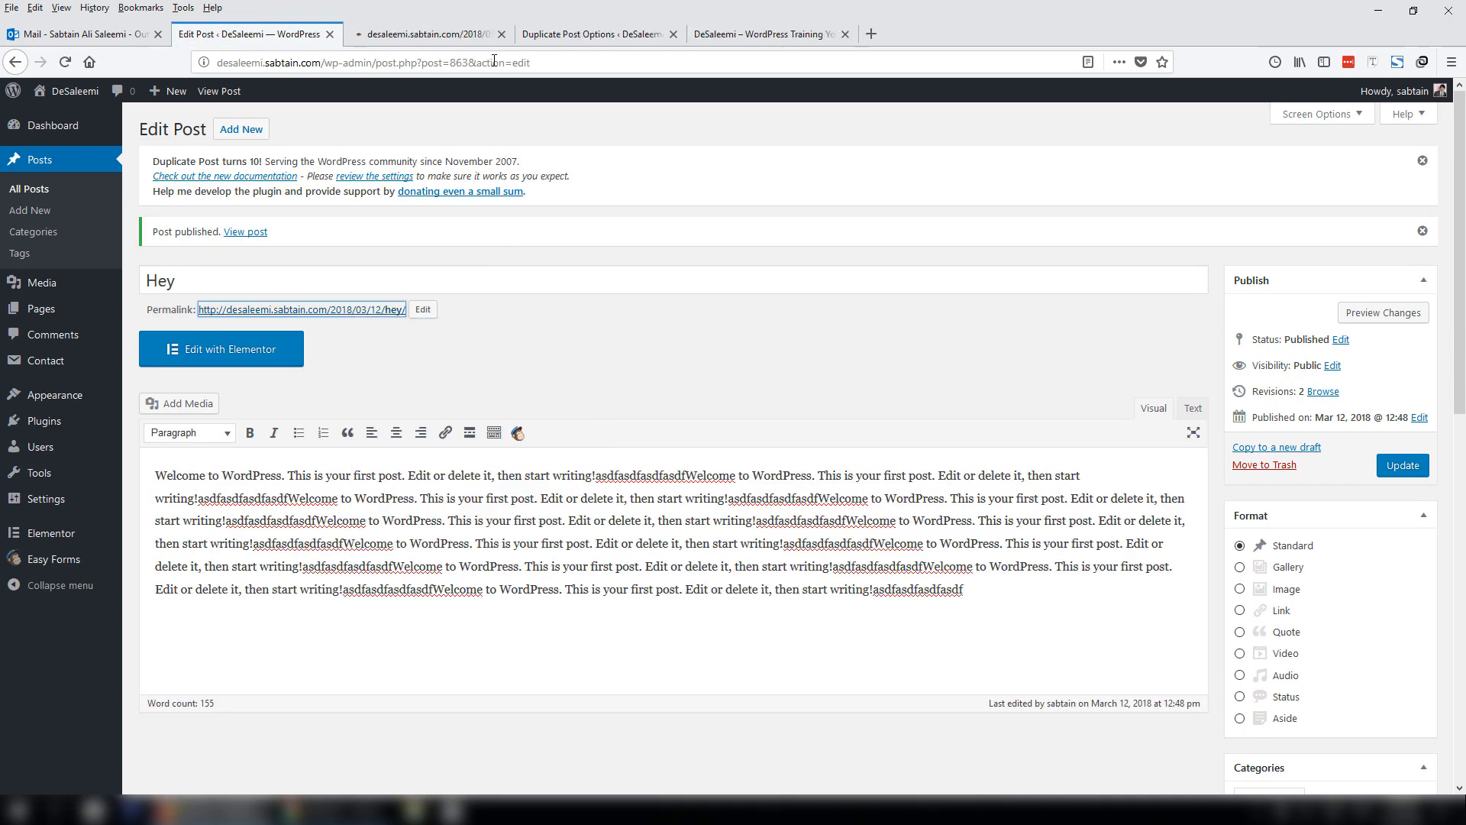
pyautogui.click(439, 43)
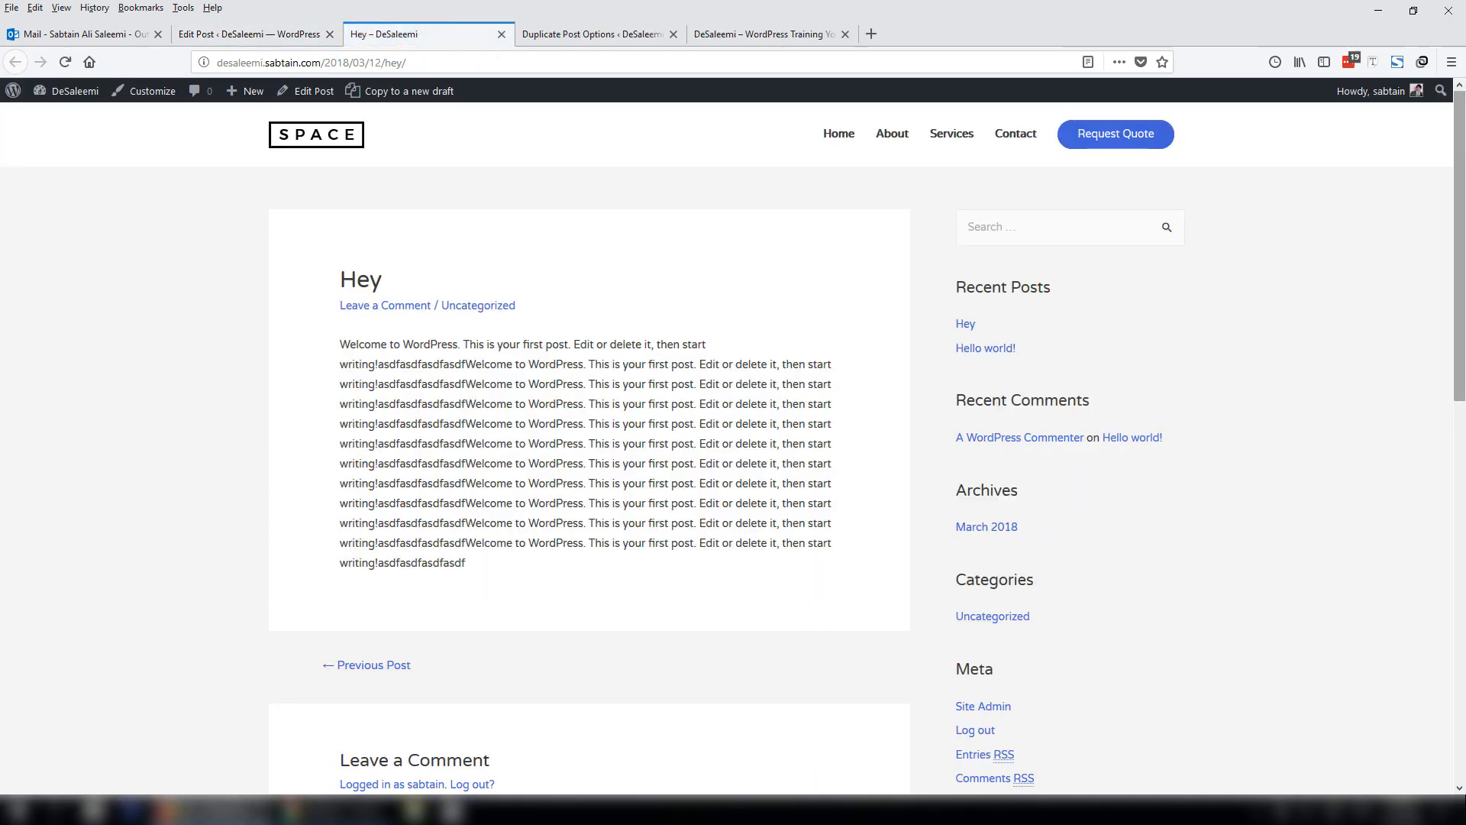
pyautogui.moveTo(1460, 229)
pyautogui.mouseDown()
pyautogui.moveTo(1463, 611)
pyautogui.moveTo(1462, 242)
pyautogui.mouseUp()
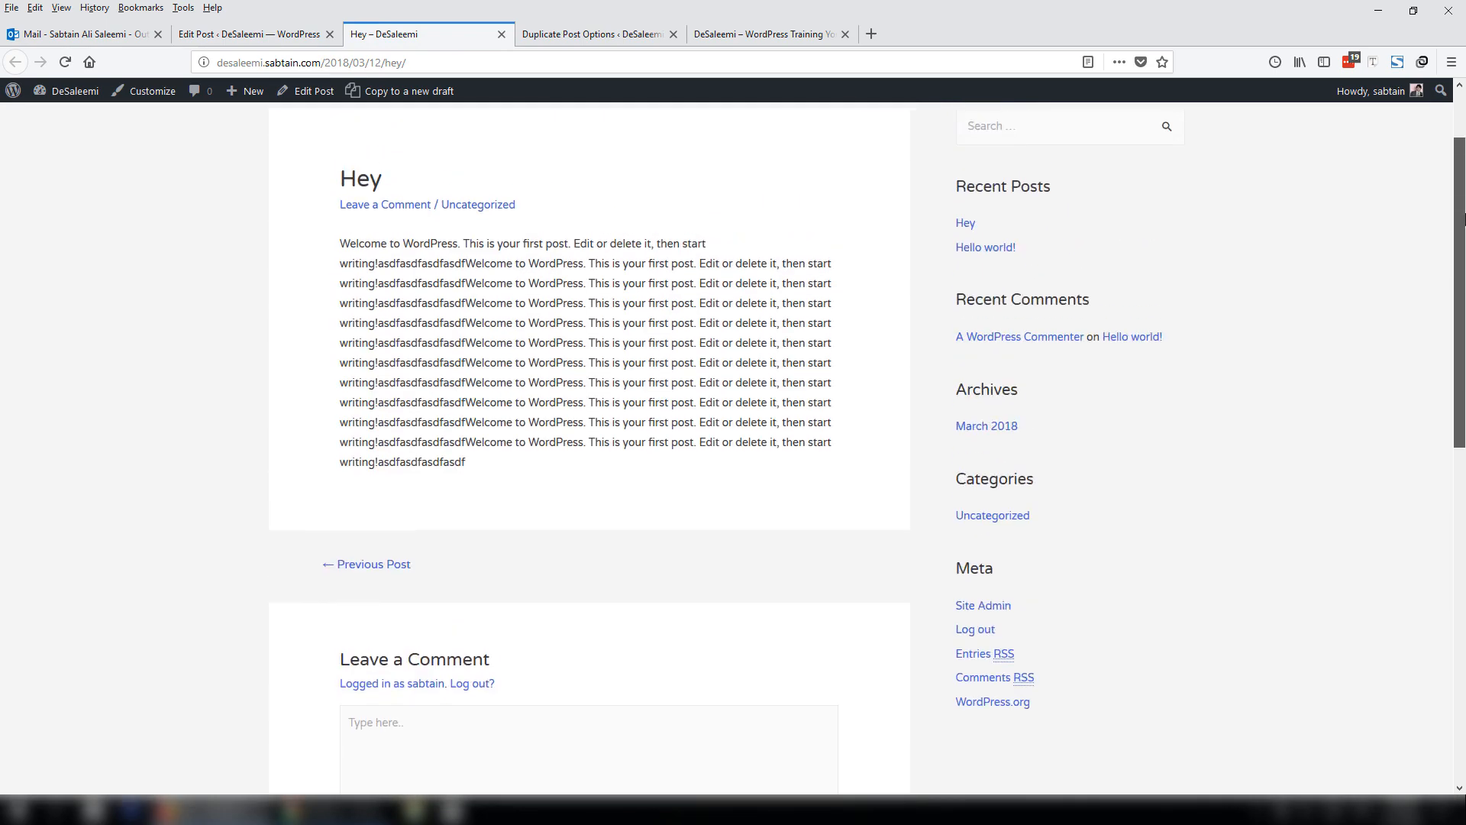
pyautogui.click(252, 34)
pyautogui.click(37, 130)
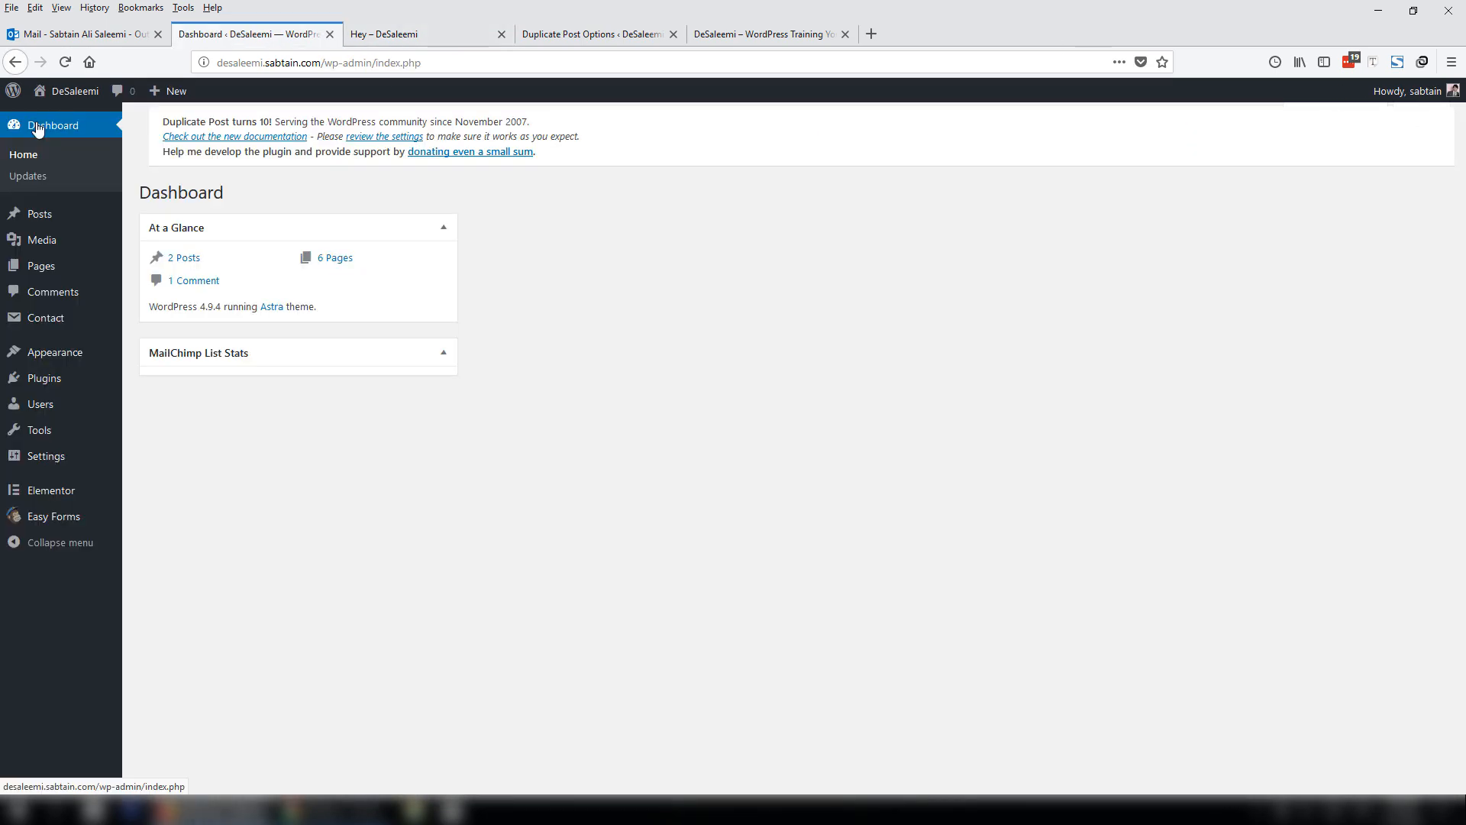